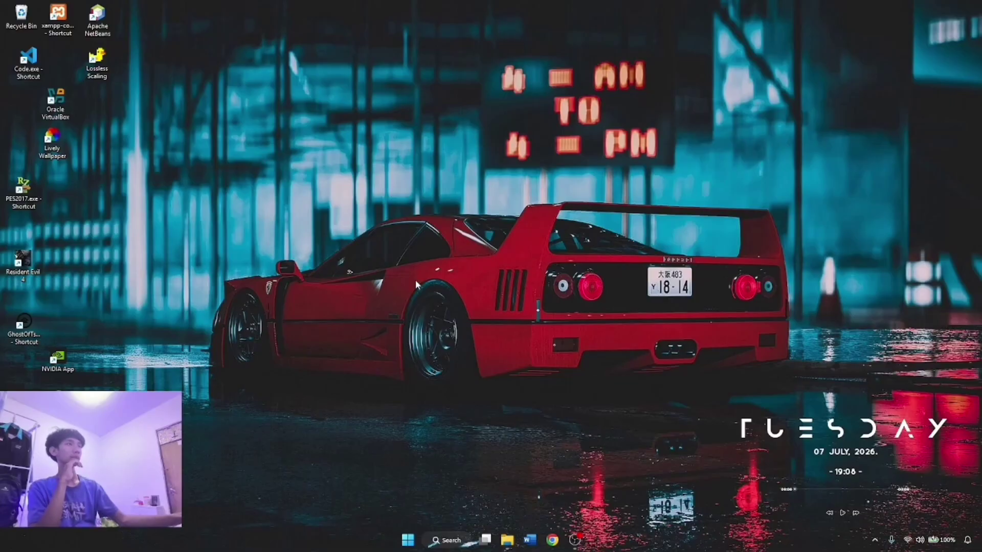
mouse_move(509, 541)
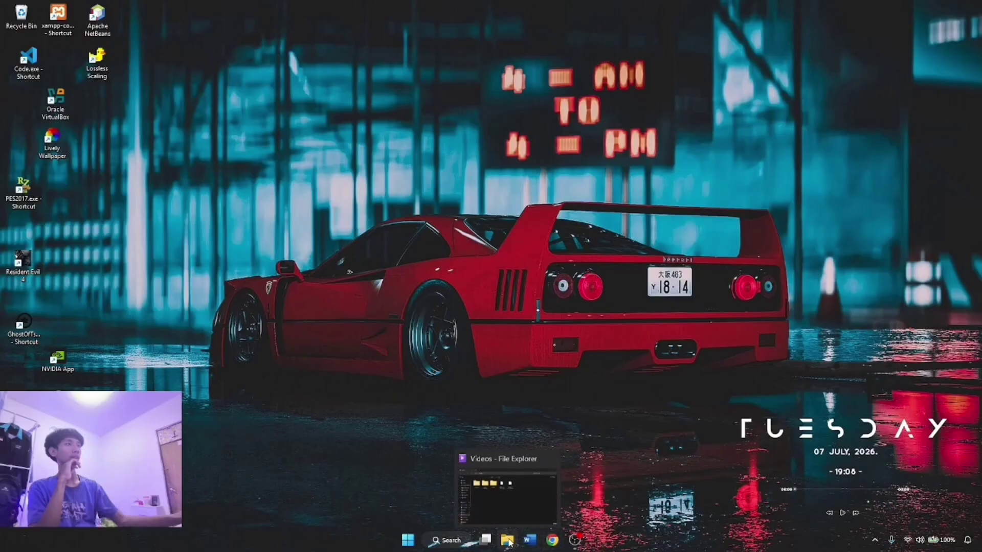
mouse_move(489, 481)
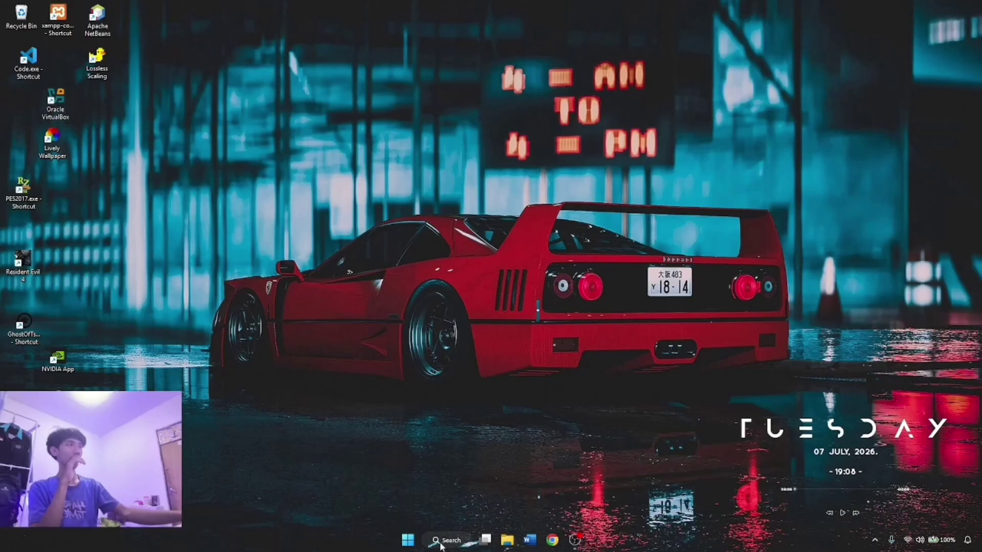
click(509, 544)
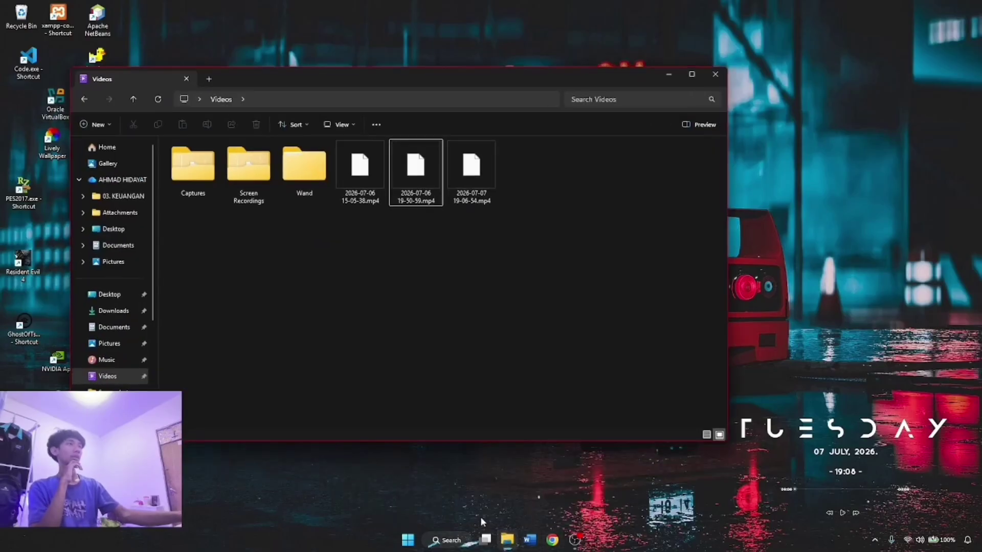
click(668, 74)
- Launch Oracle VirtualBox from the desktop and minimize its manager window
click(56, 104)
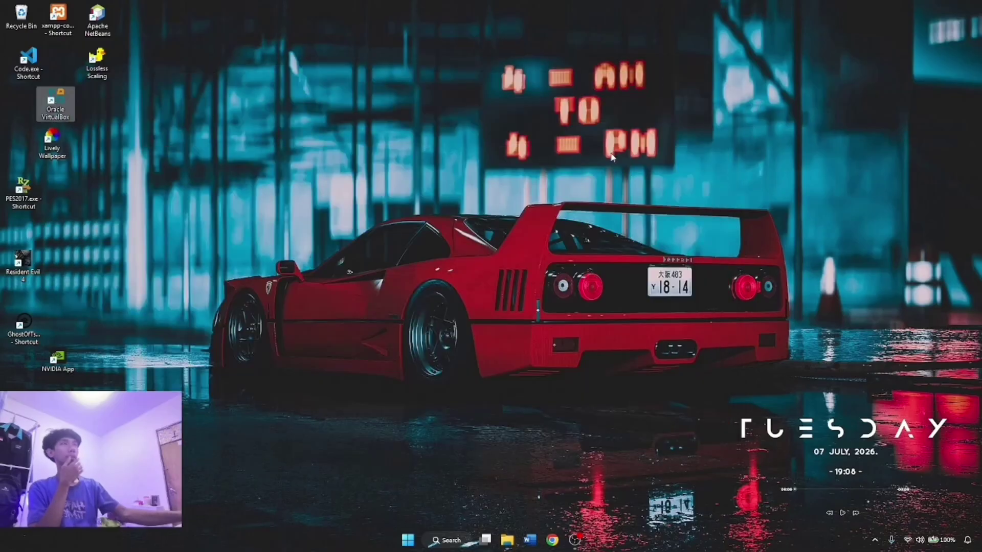
key(Return)
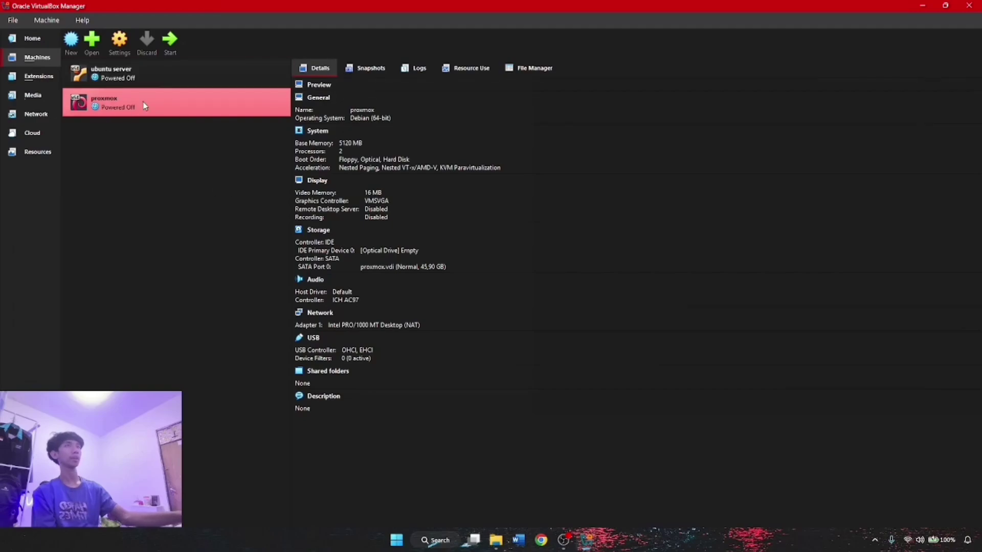
click(922, 6)
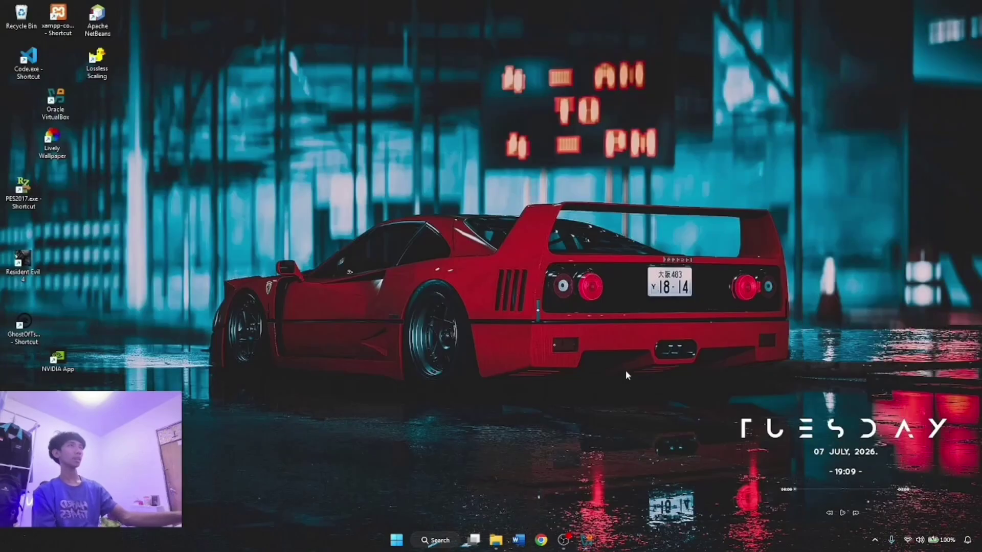
mouse_move(496, 539)
click(503, 510)
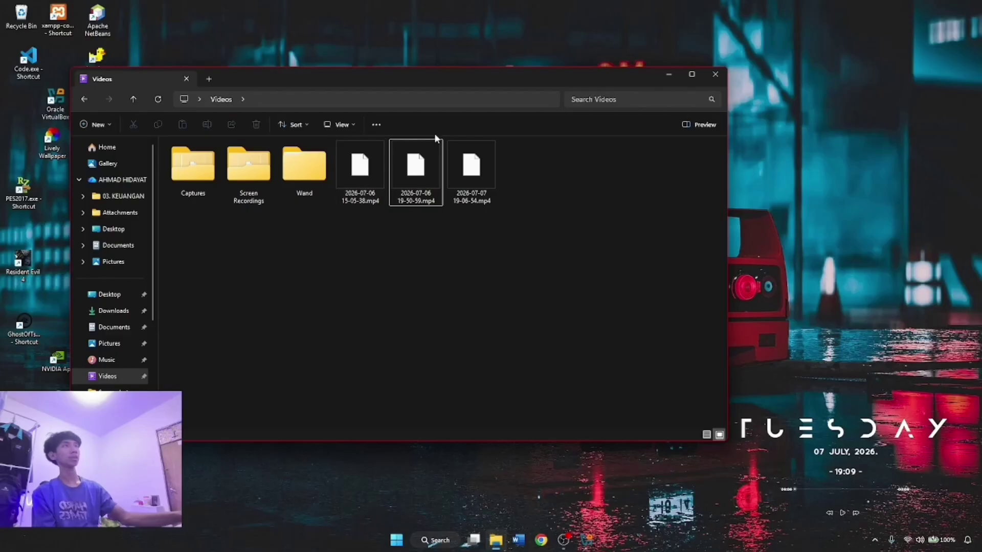
click(408, 175)
double_click(409, 175)
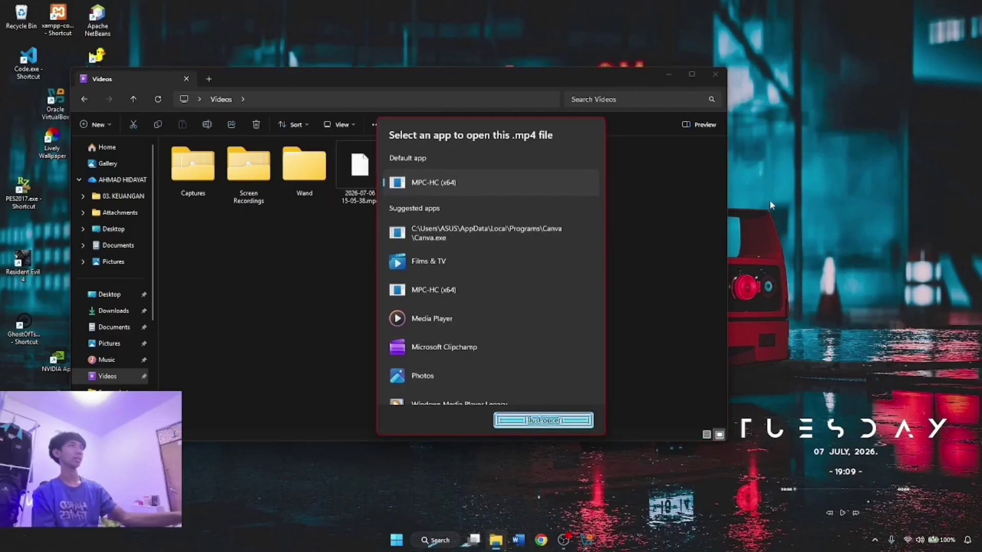
click(484, 263)
click(532, 417)
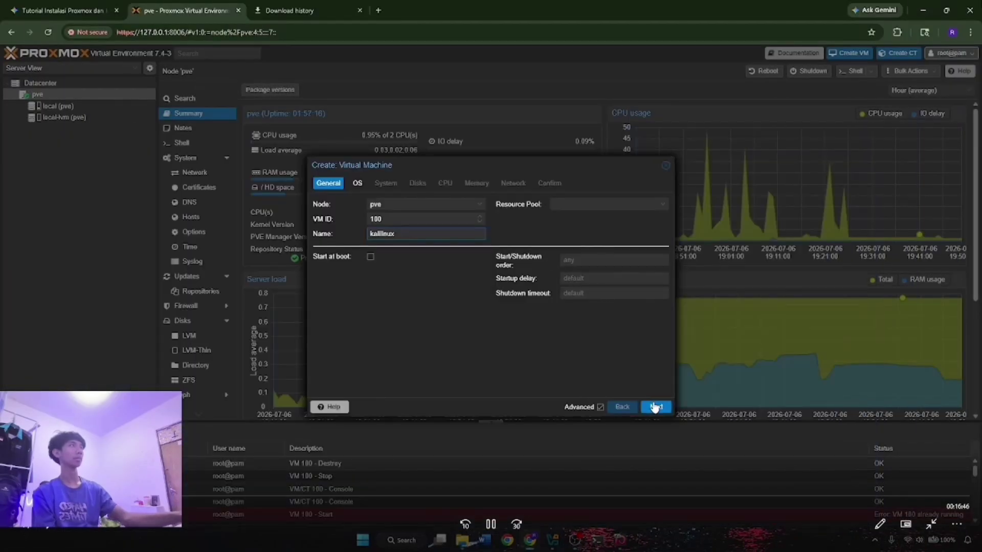
key(alt+F4)
double_click(367, 187)
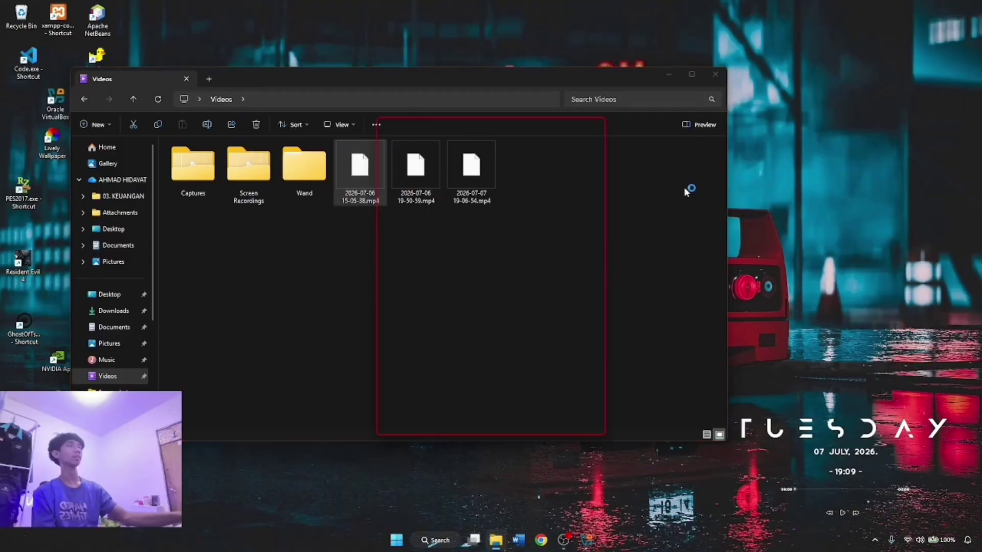
double_click(455, 262)
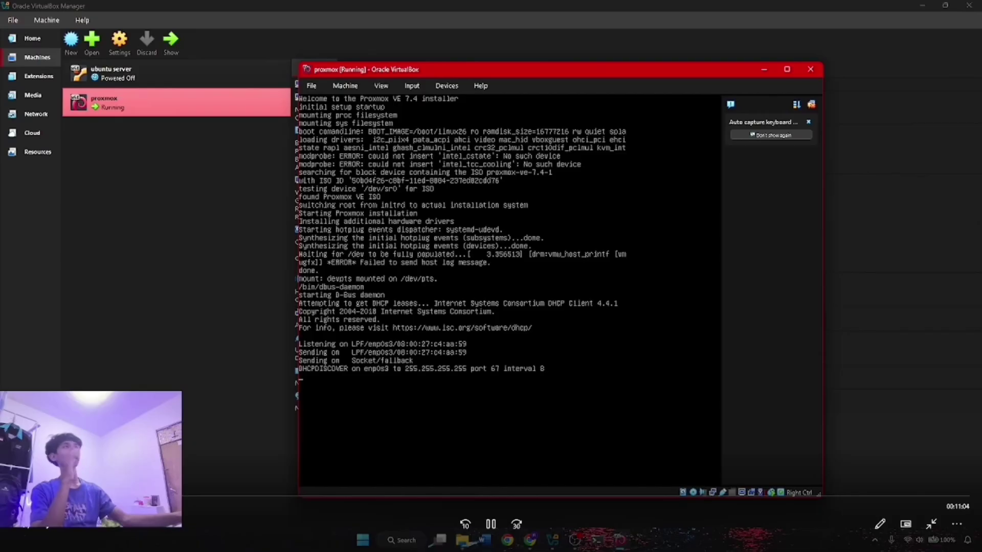
key(Left)
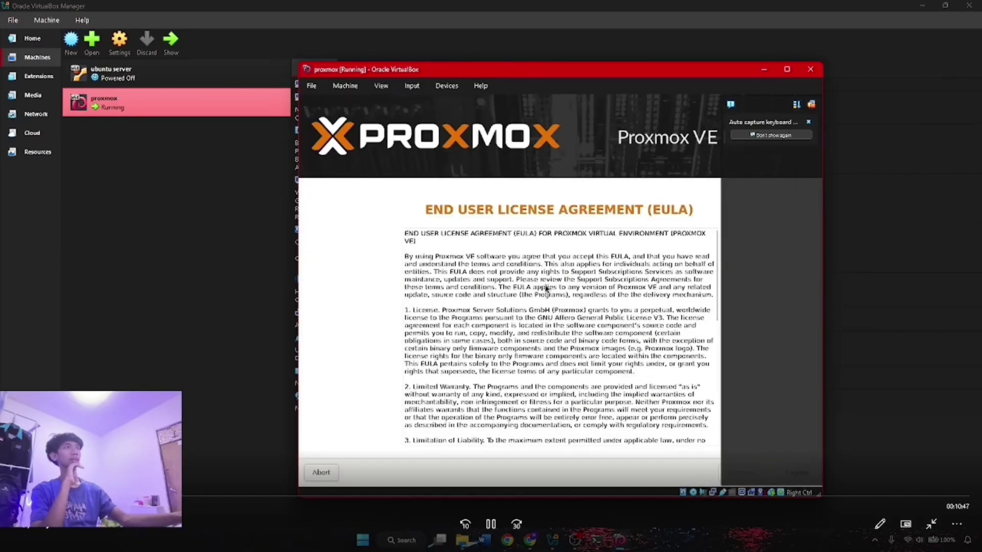
key(Right)
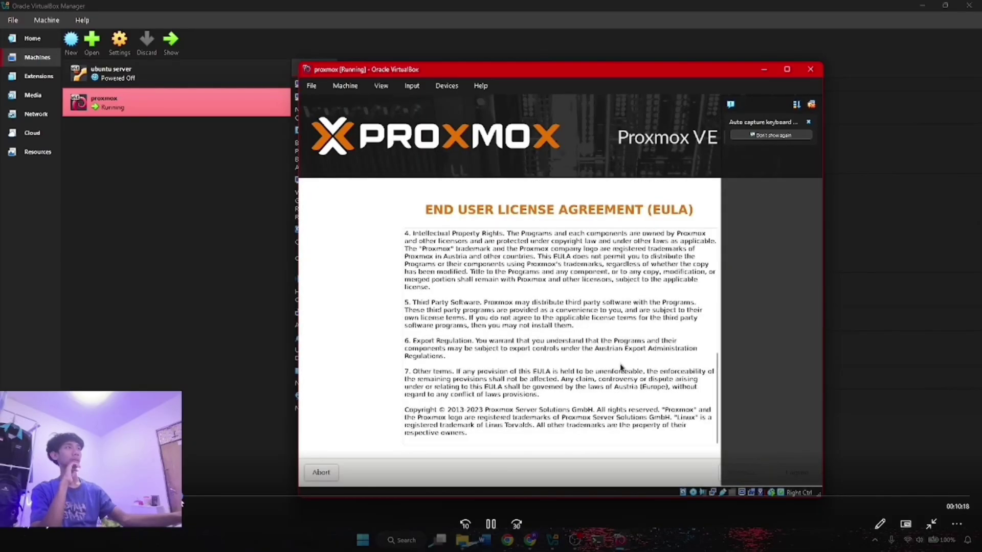
click(193, 497)
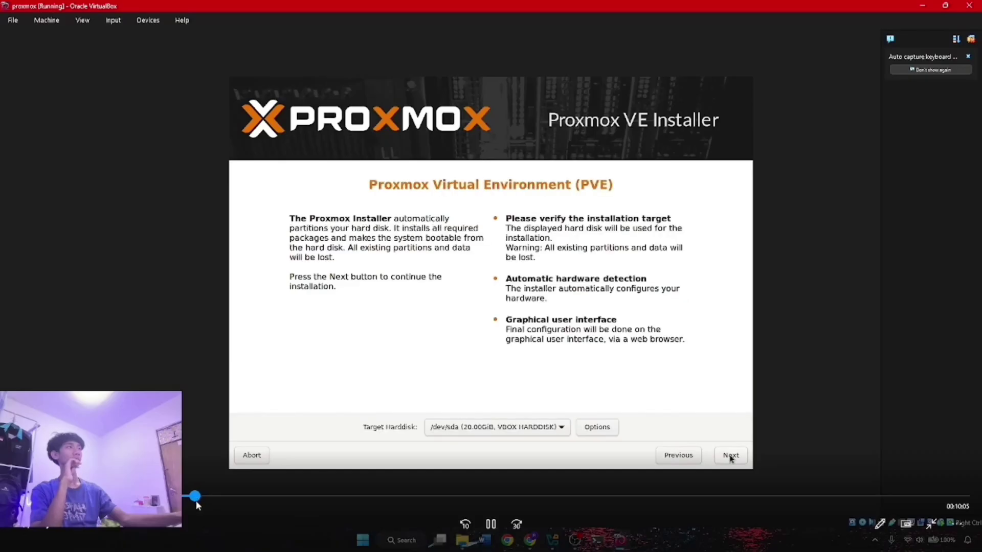
click(191, 501)
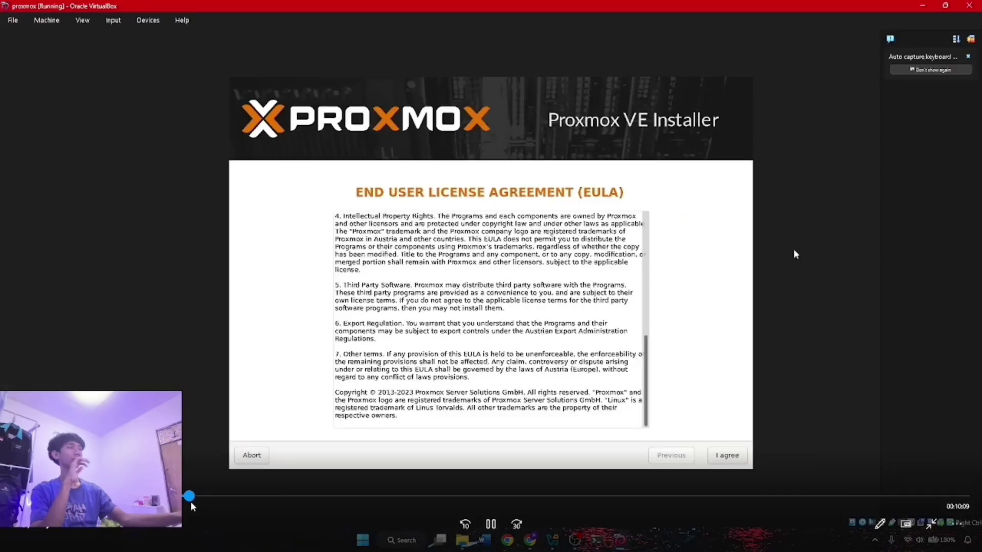
- Skim forward through the recording's password, installation progress and completion pages, and clear the player and Videos folder from the screen
drag(190, 502, 233, 510)
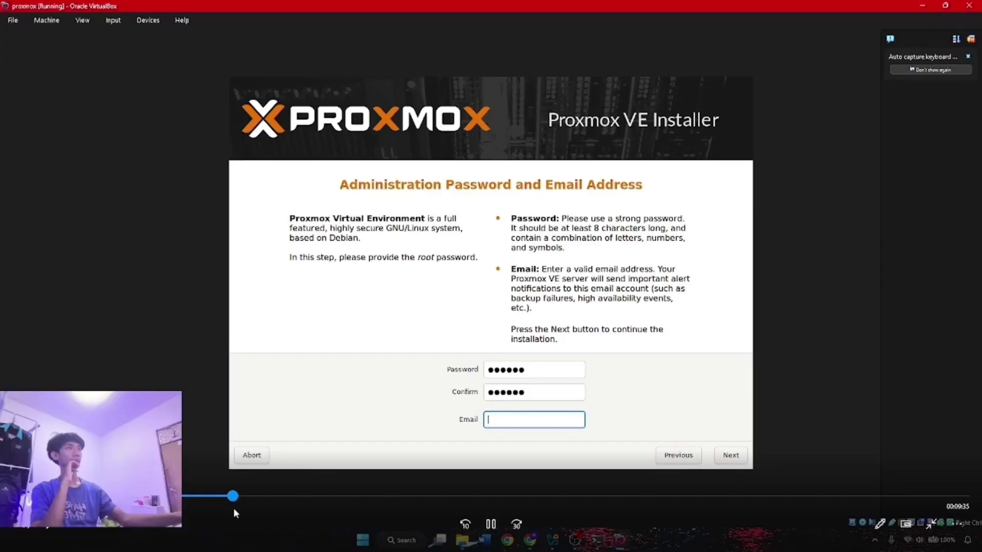
drag(234, 509, 464, 522)
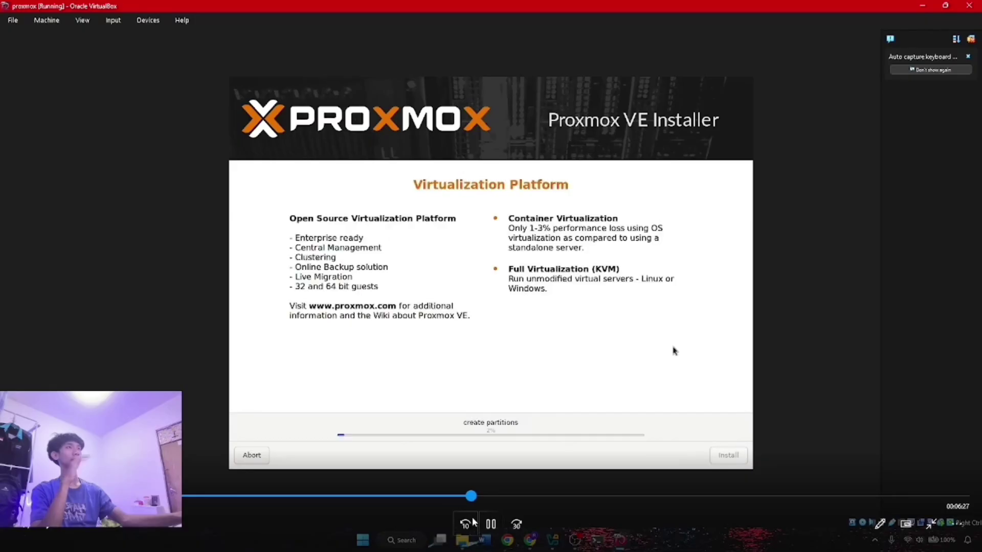
click(469, 522)
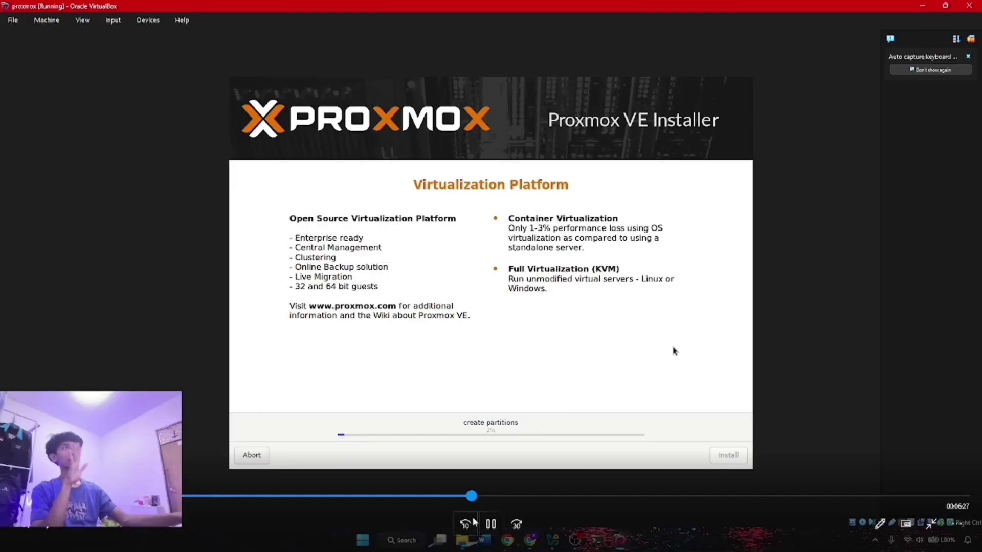
click(516, 524)
click(517, 523)
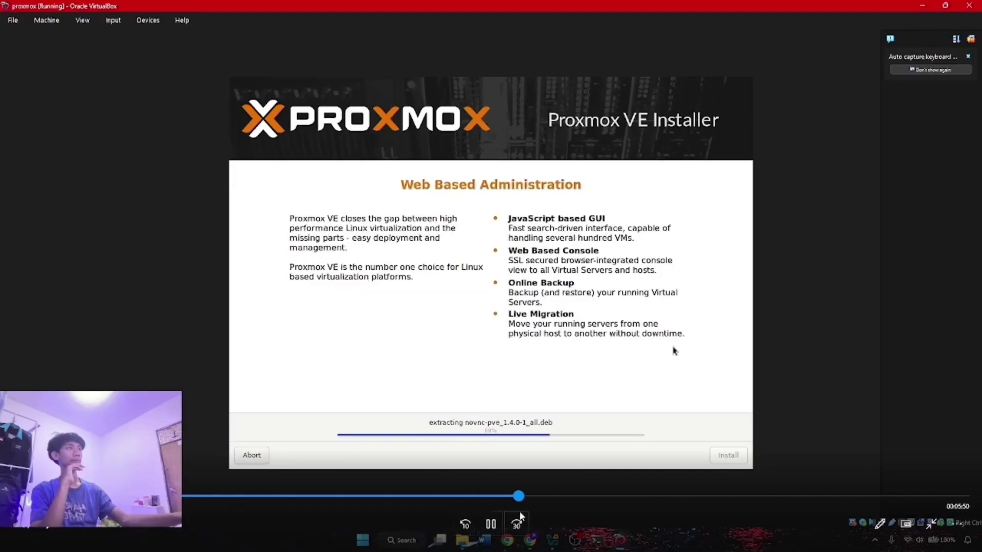
drag(519, 496, 665, 497)
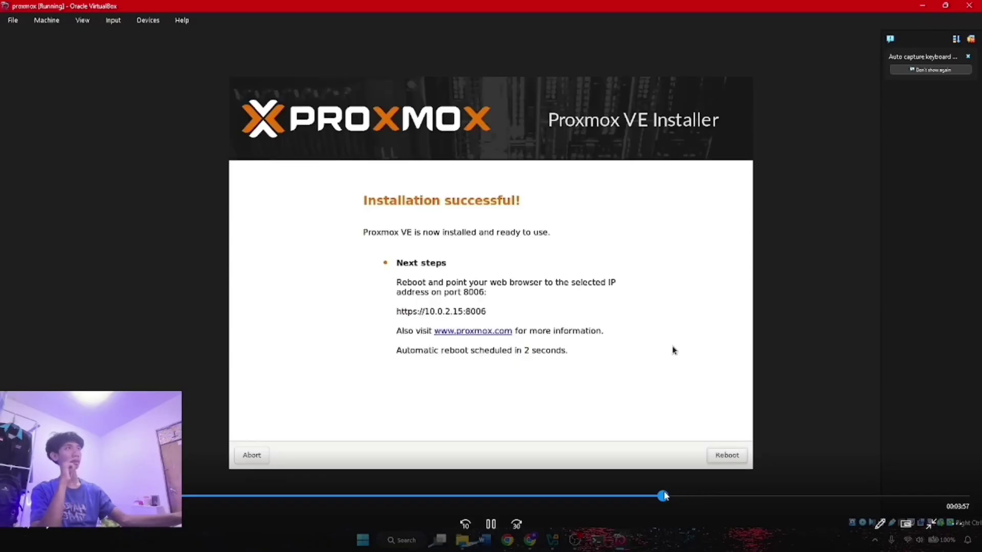
drag(664, 496, 675, 499)
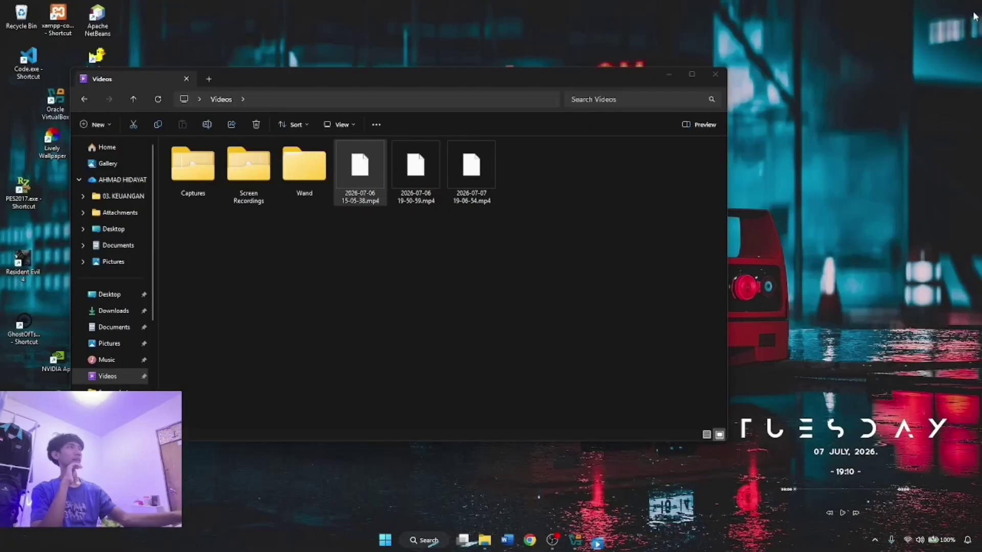
click(658, 80)
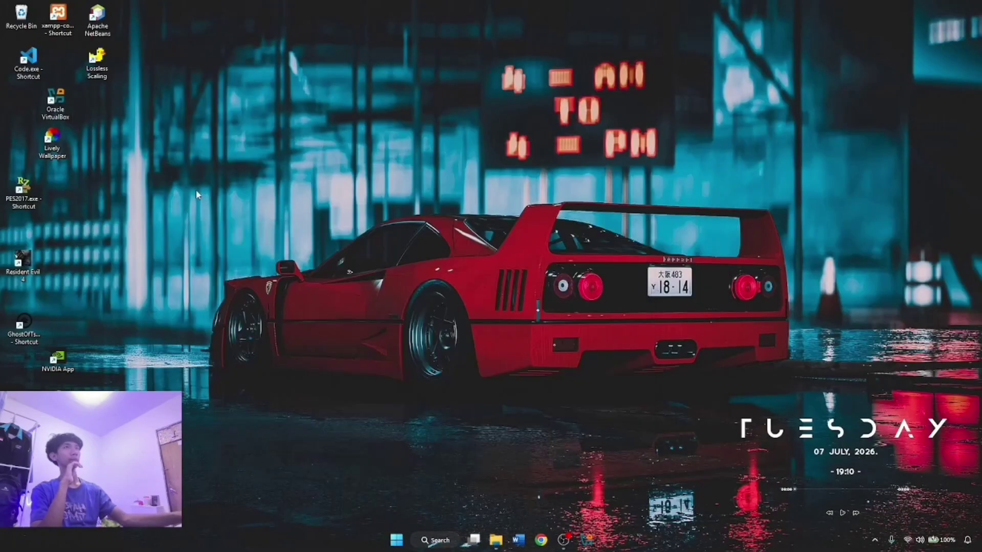
- Switch to VirtualBox, start the proxmox virtual machine and boot the Proxmox VE GNU/Linux entry
click(587, 540)
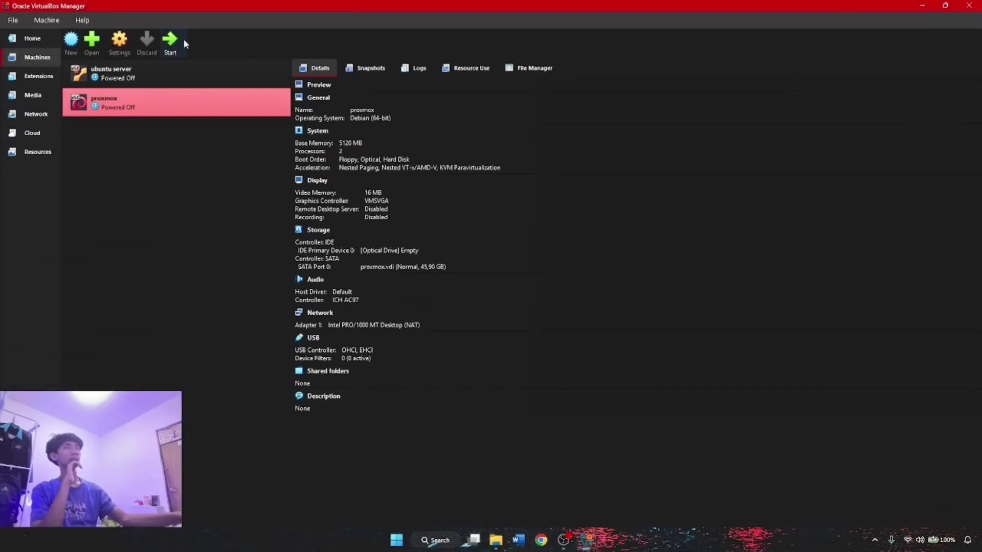
click(175, 46)
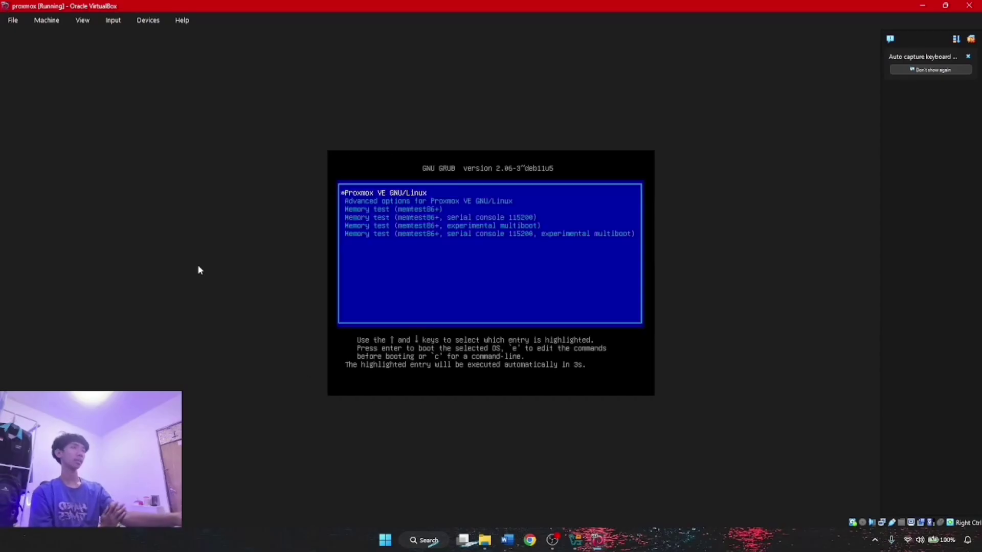
key(Return)
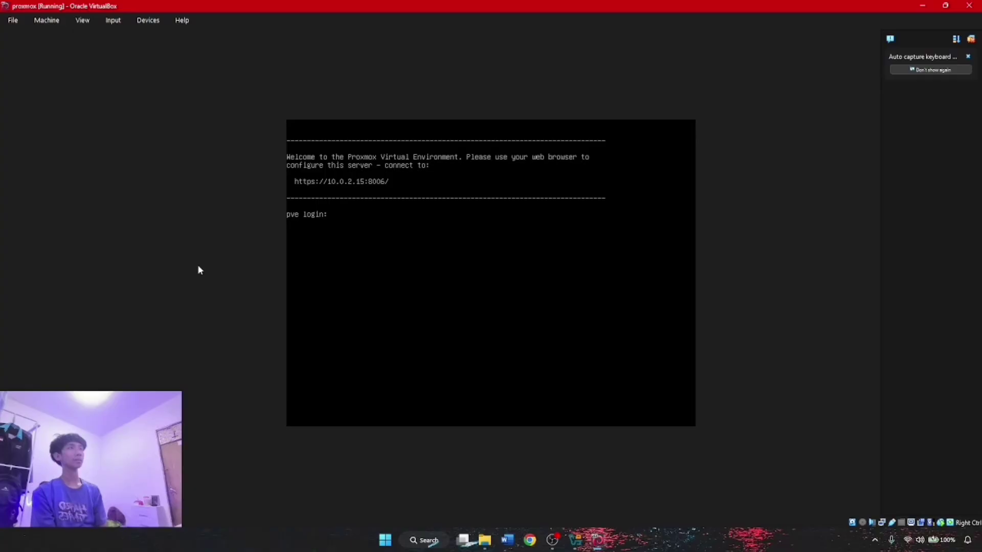
- Log in to the Proxmox console as root with the account password
text(root)
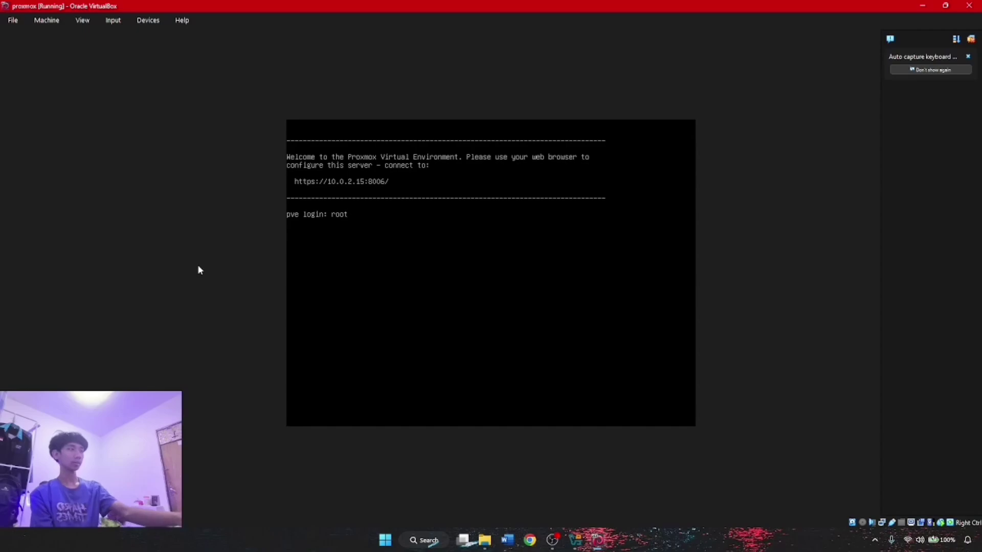
key(Return)
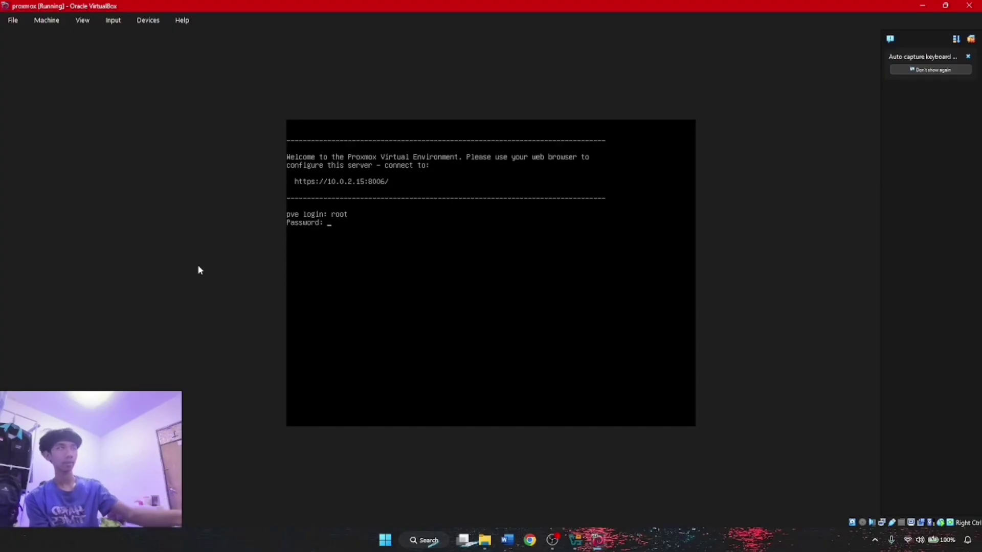
key(Return)
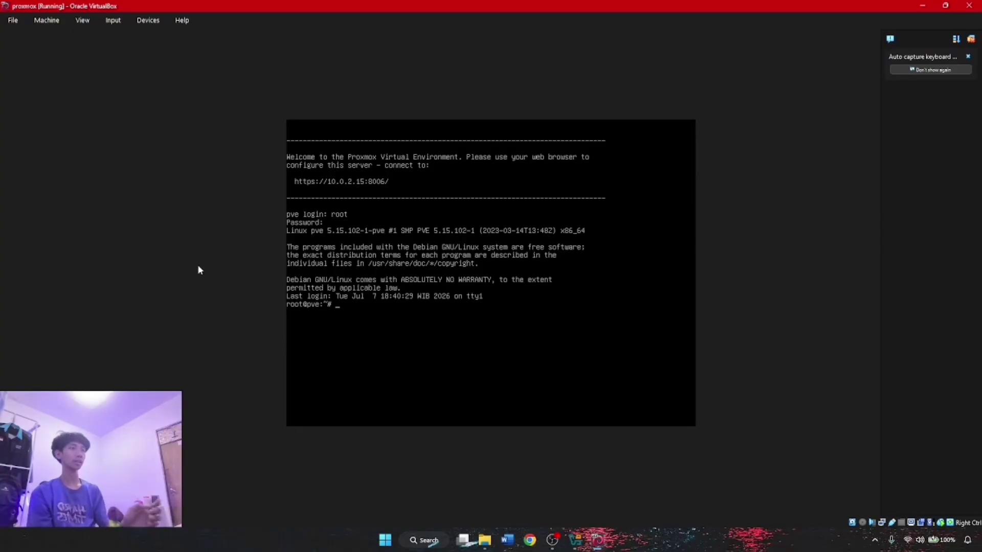
- List the Proxmox server's network interfaces and addresses with the command ip a
text(ip)
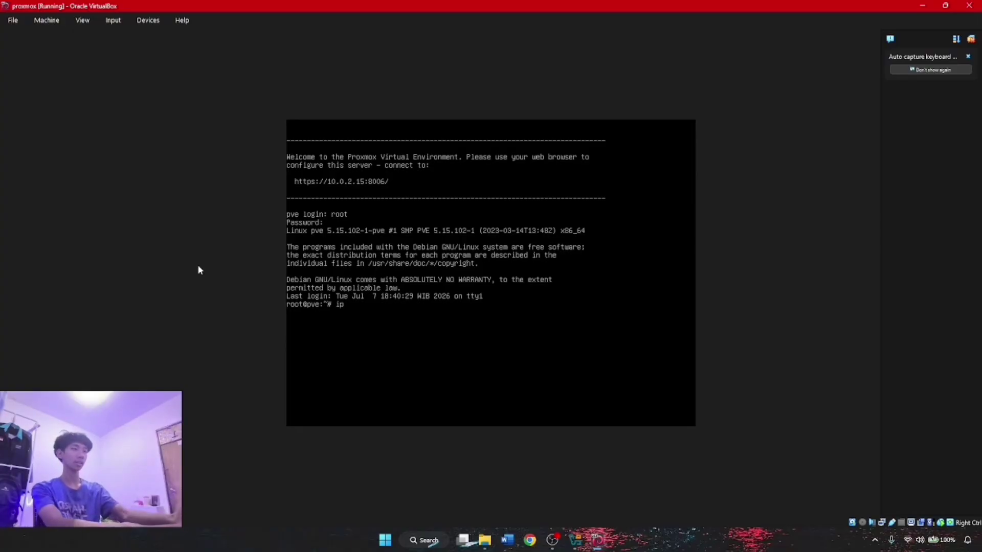
text( a)
key(Return)
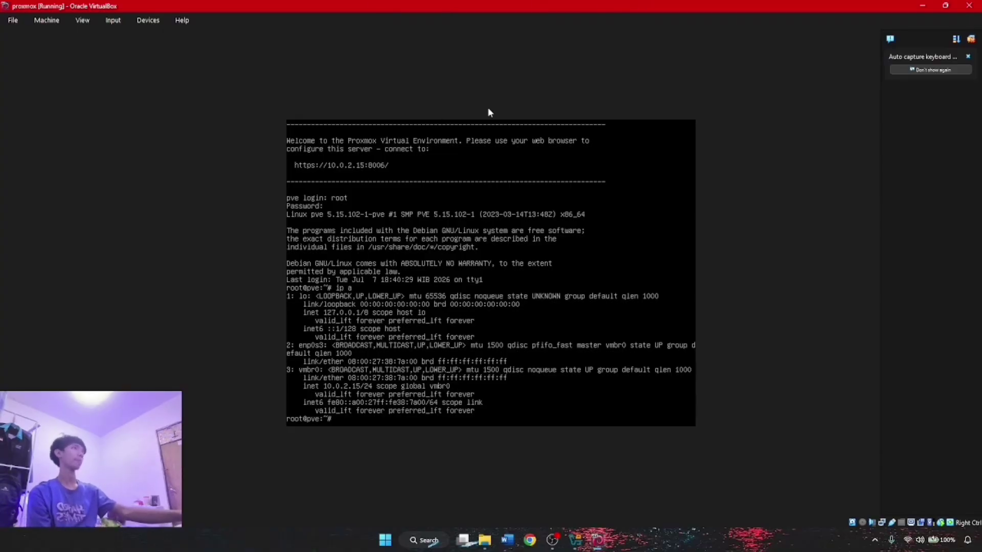
- Clear the VirtualBox windows from the screen and open a maximized Chrome window with the personal profile
click(922, 6)
click(922, 5)
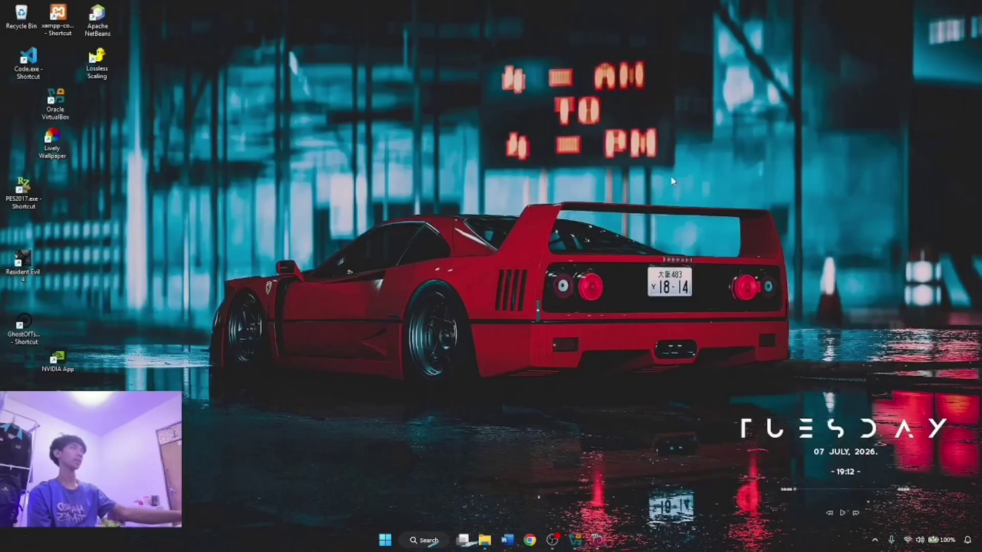
mouse_move(578, 544)
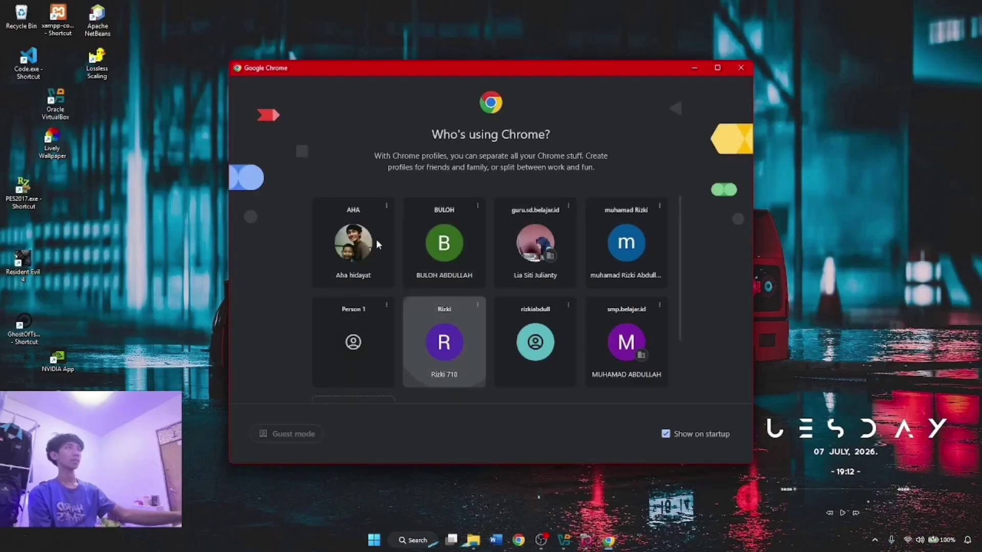
click(443, 341)
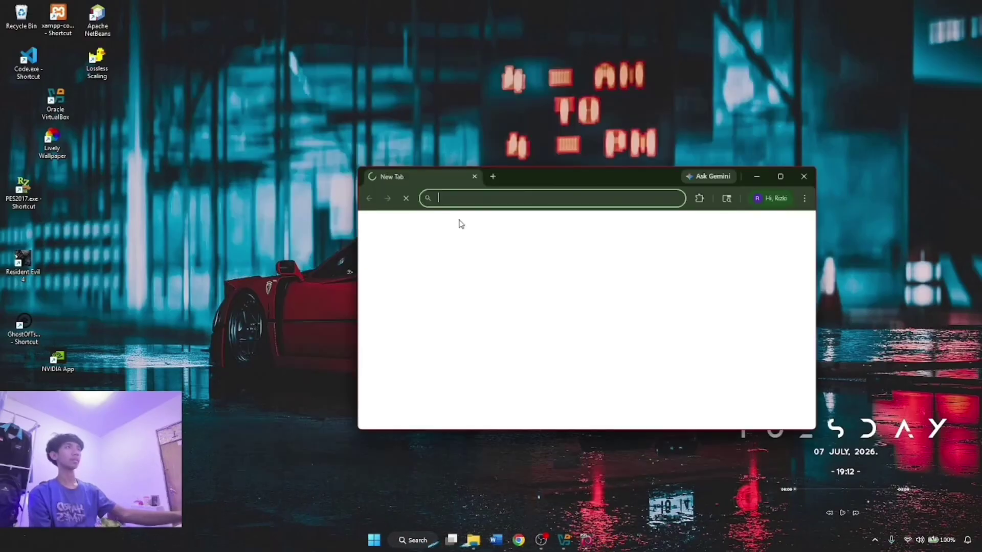
click(781, 176)
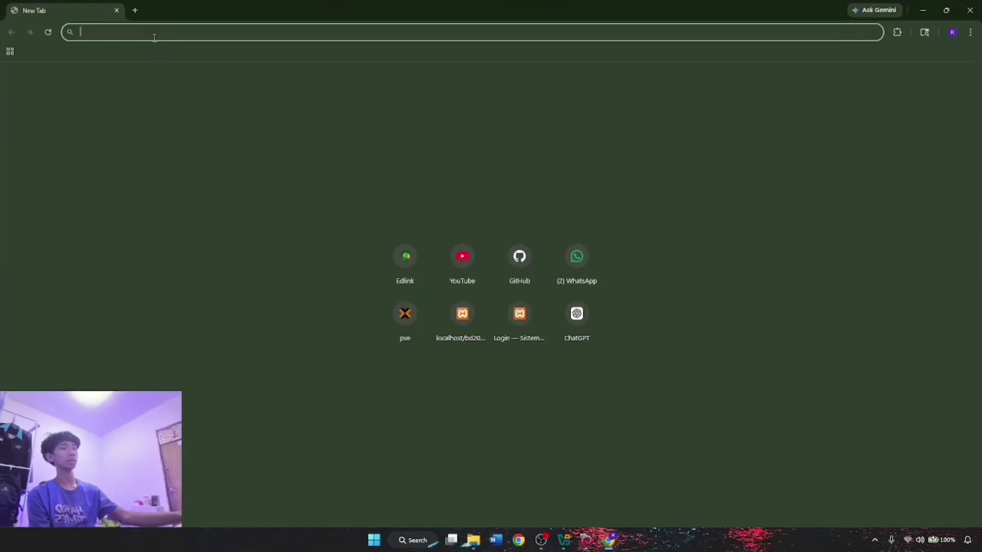
text(http)
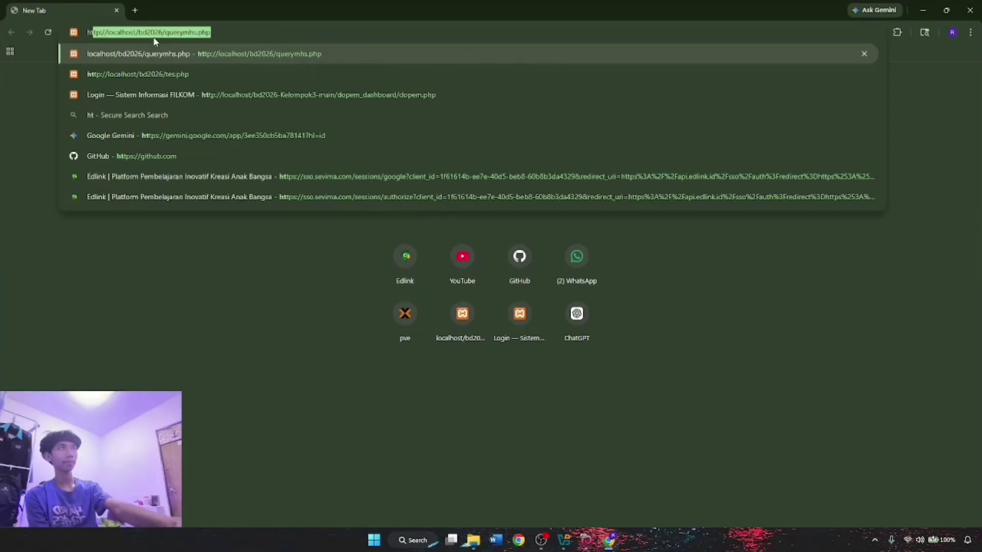
text(s://127.0.0.1:8006)
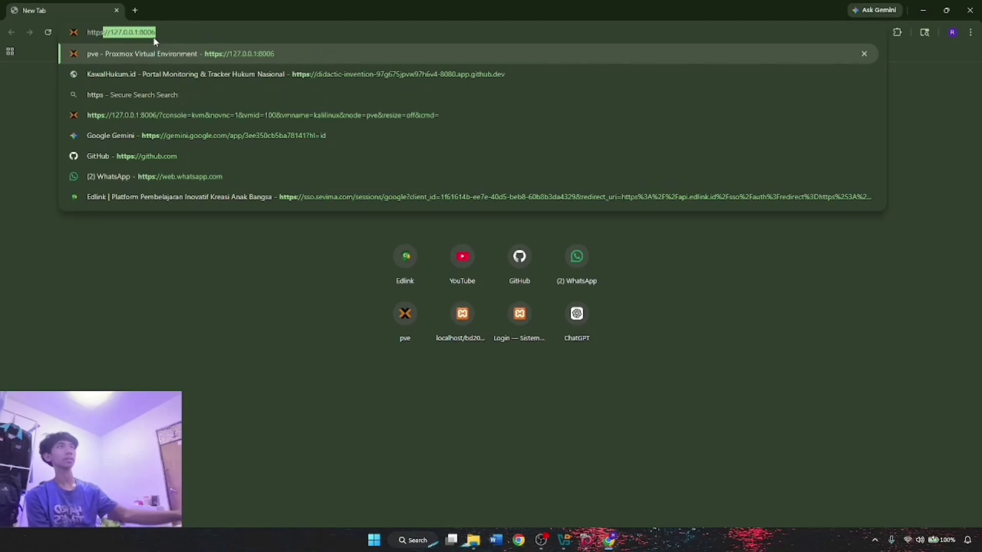
click(259, 53)
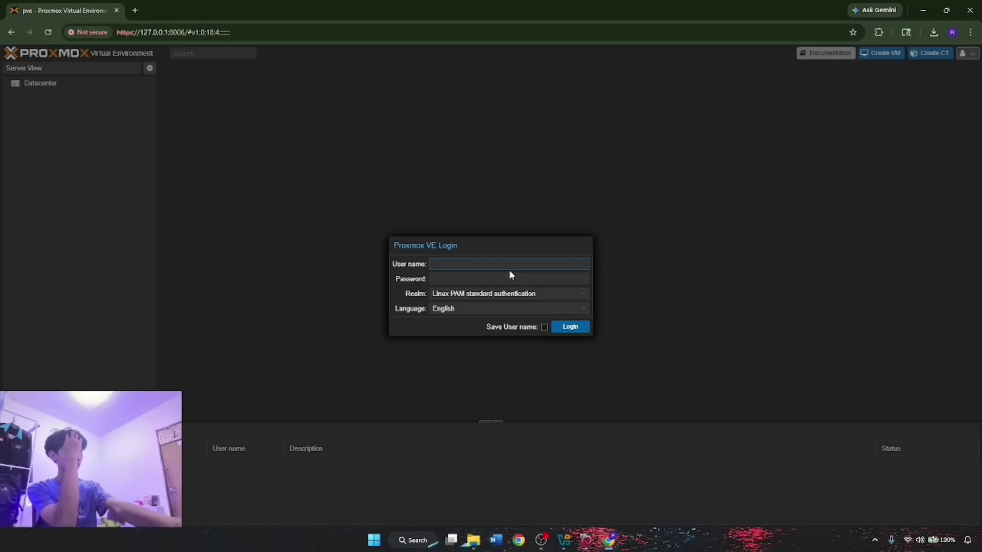
- Log in to Proxmox VE as root with the account password and dismiss the subscription notice
text(oo)
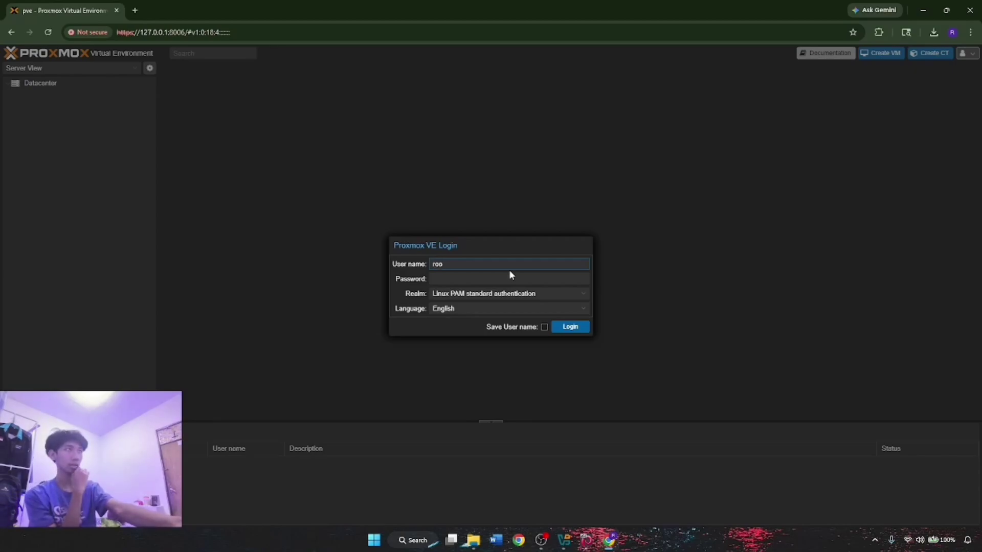
text(t)
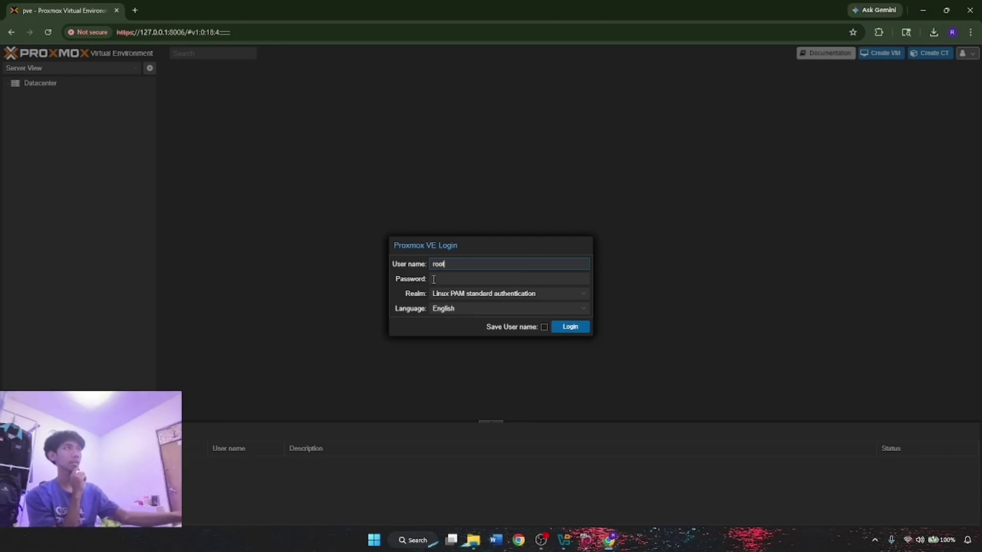
click(476, 282)
text(********)
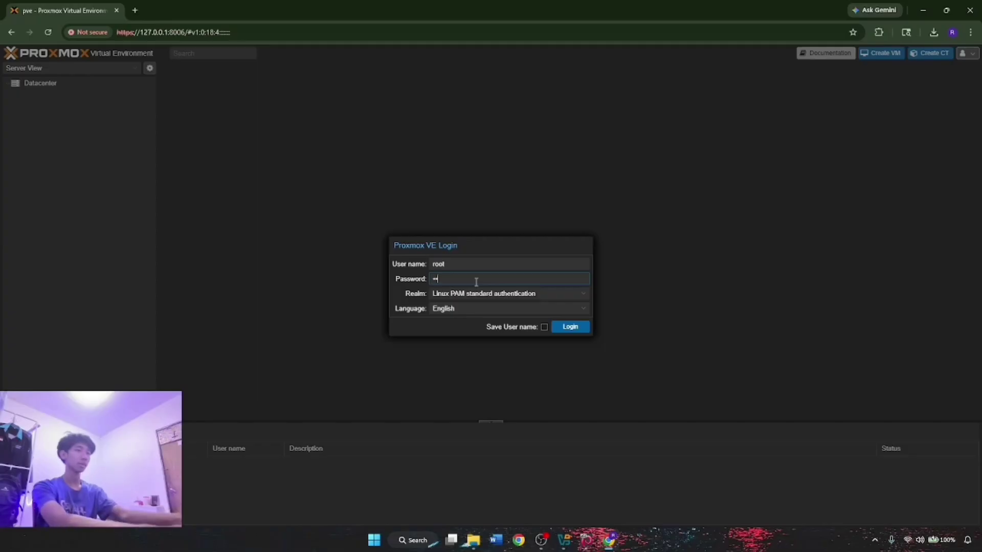
key(Return)
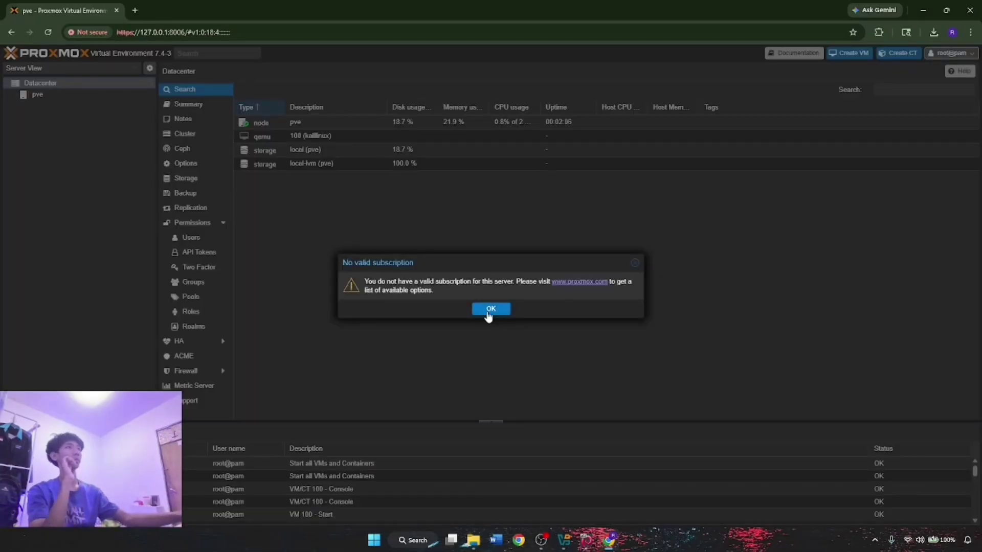
click(489, 311)
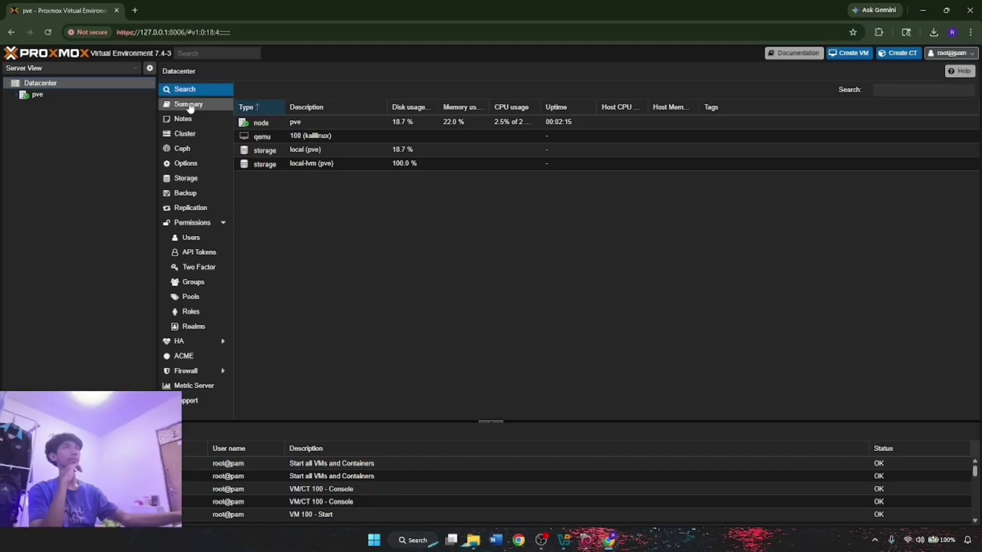
- Expand the pve node and review the local storage's ISO images and the kalilinux virtual machine's summary
click(90, 96)
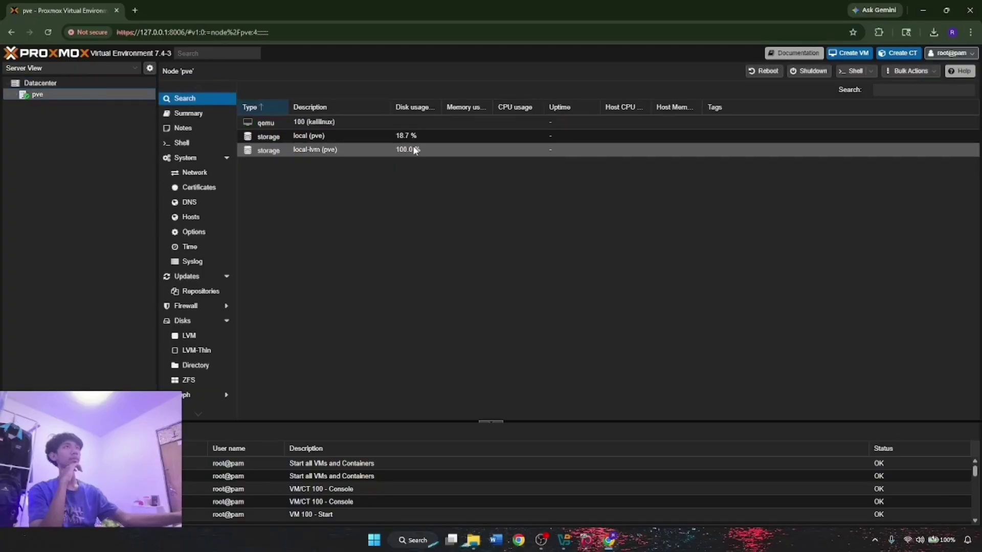
double_click(112, 96)
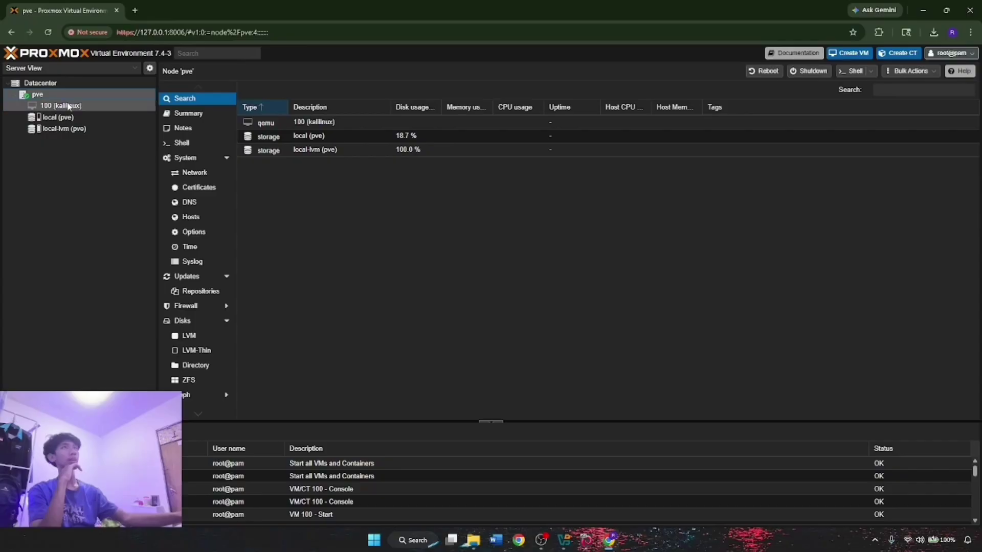
click(59, 117)
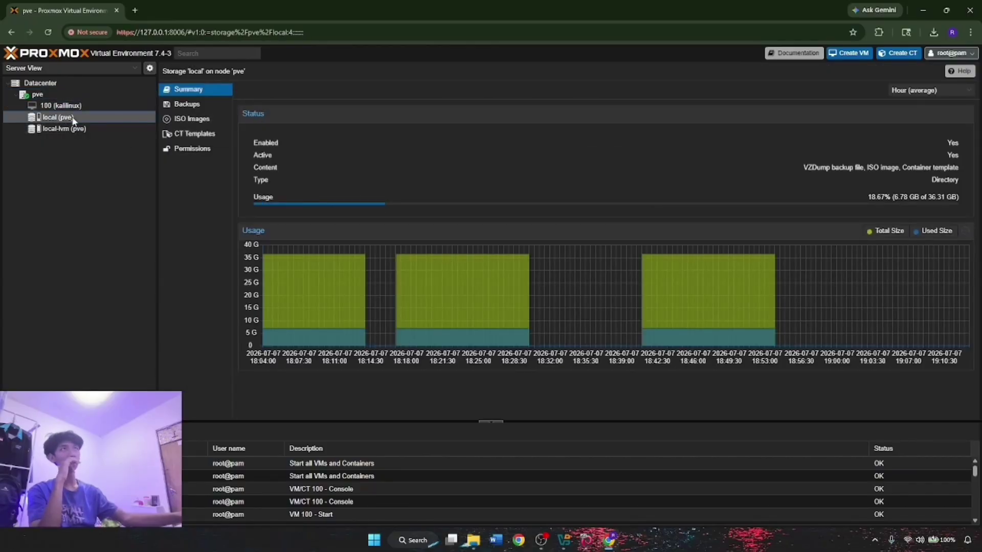
click(189, 120)
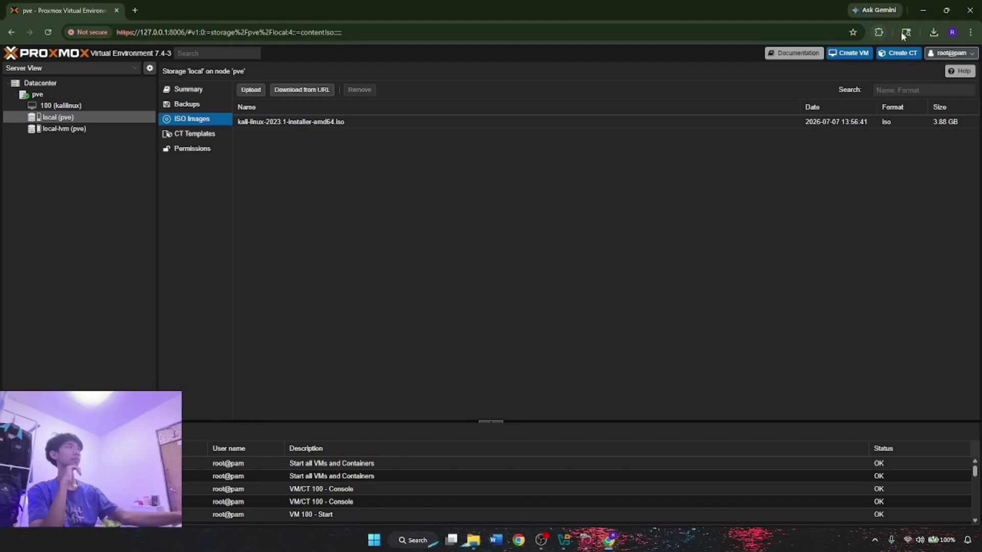
click(64, 105)
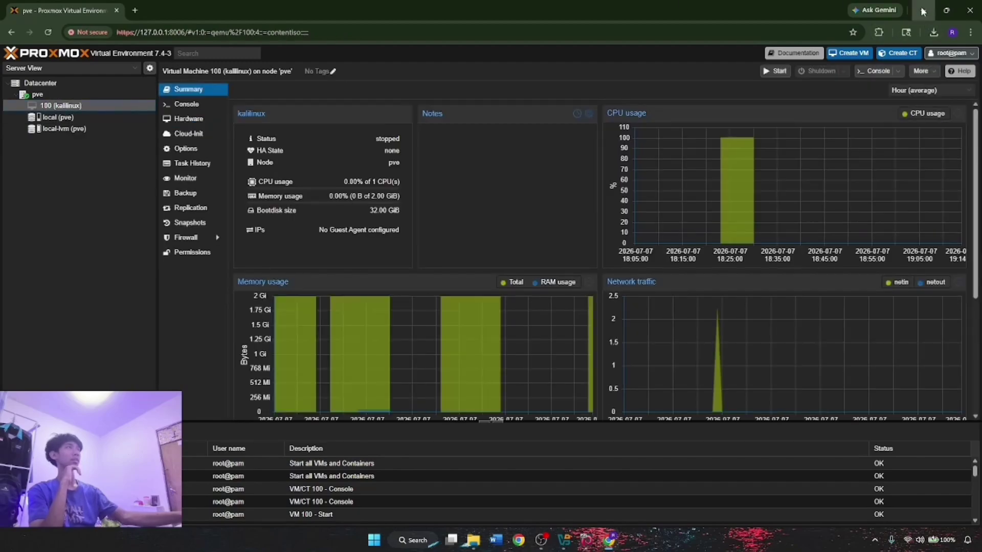
click(923, 11)
mouse_move(573, 540)
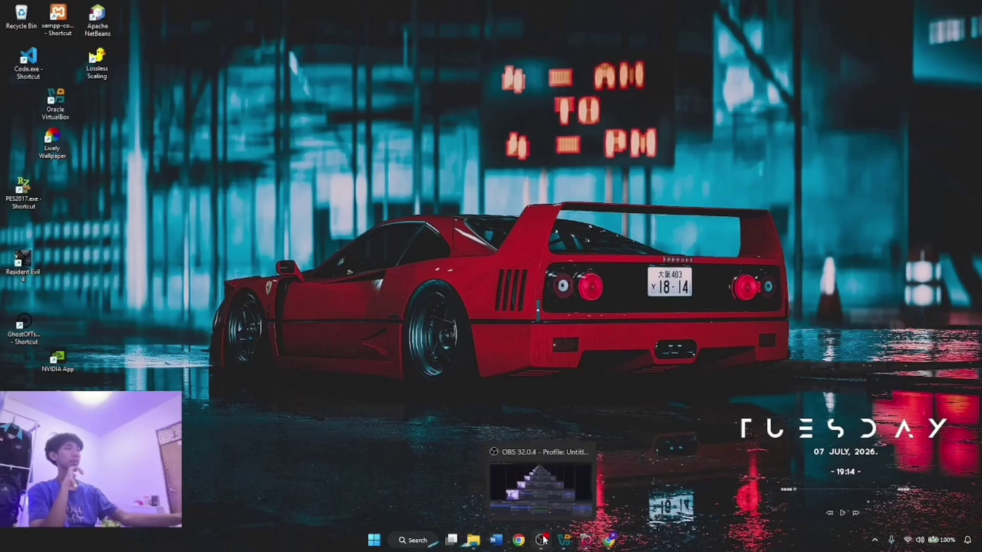
click(456, 506)
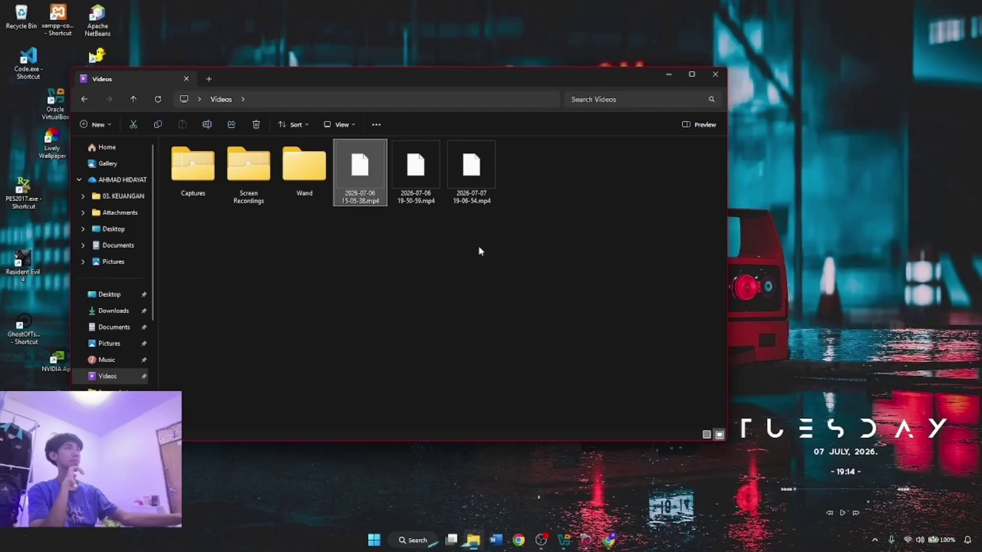
double_click(406, 179)
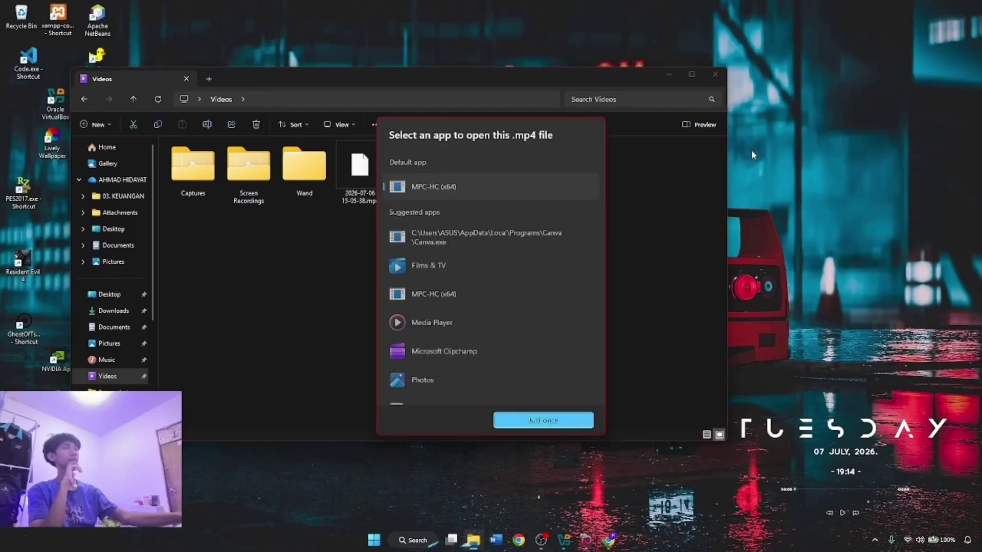
click(570, 261)
click(543, 420)
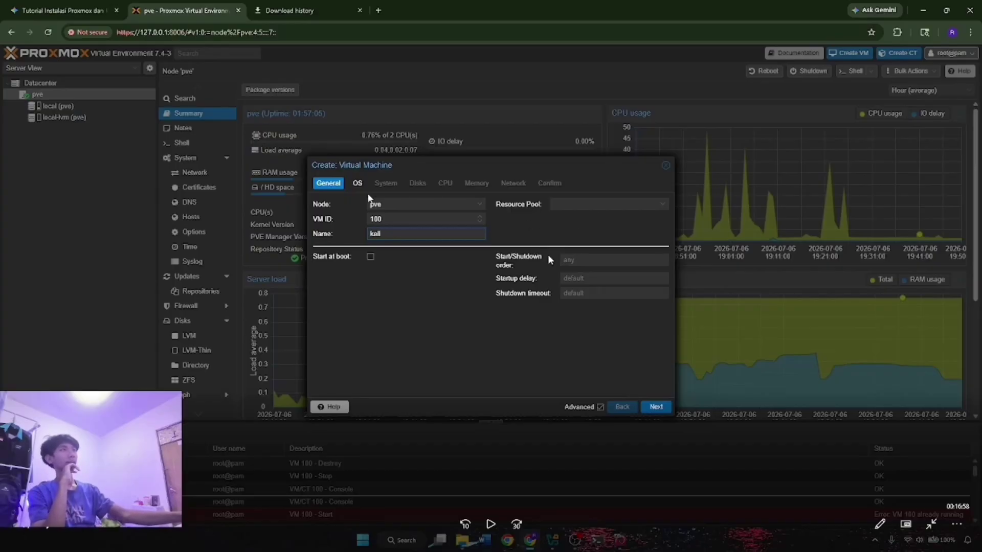
- Play the recording's virtual machine naming part and skip forward to the creation wizard's OS page
key(space)
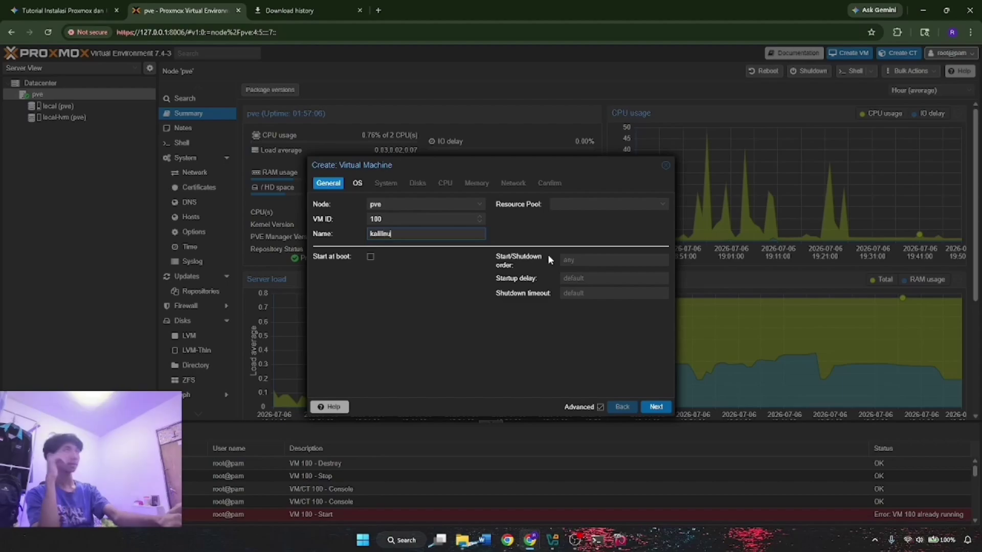
key(space)
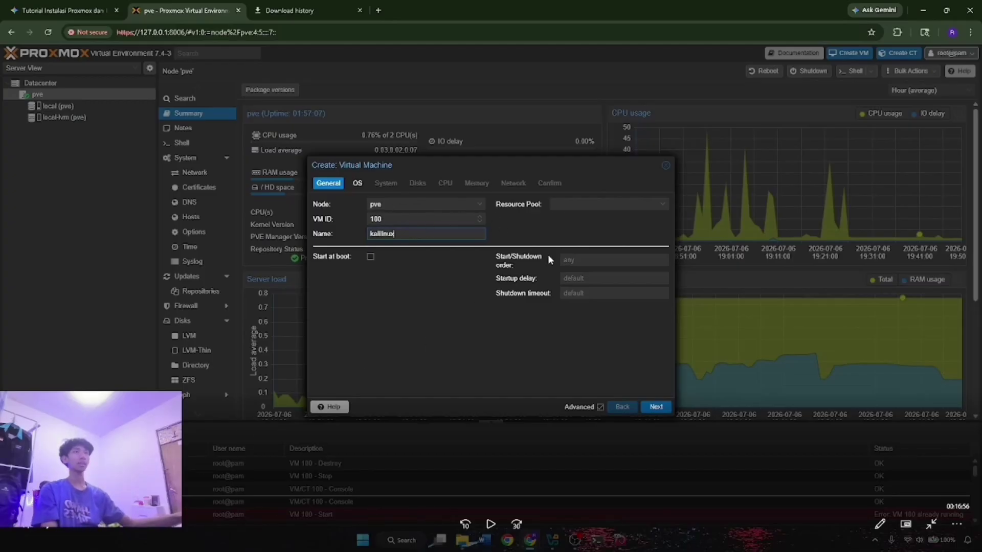
key(Left)
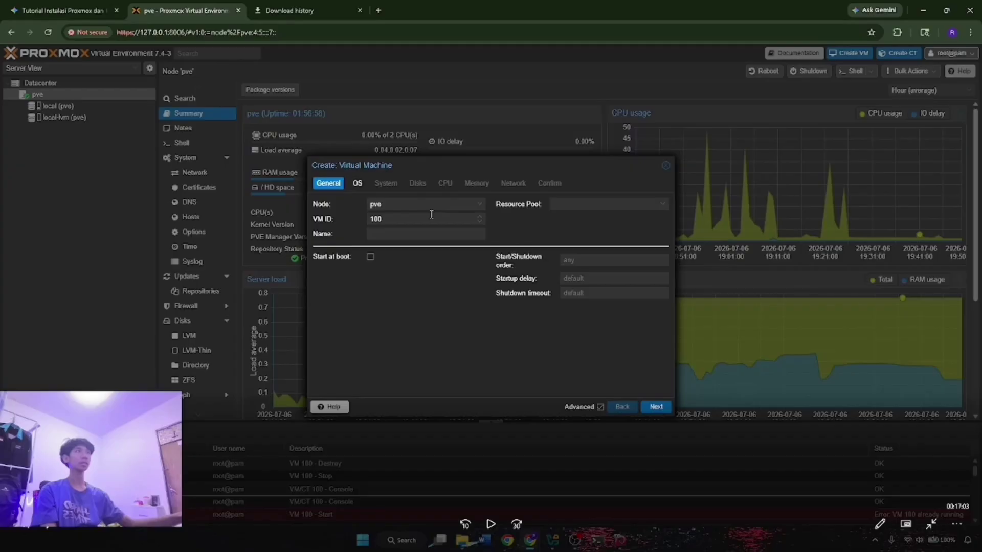
key(Right)
key(Right)
key(Right)
key(Right)
key(Right)
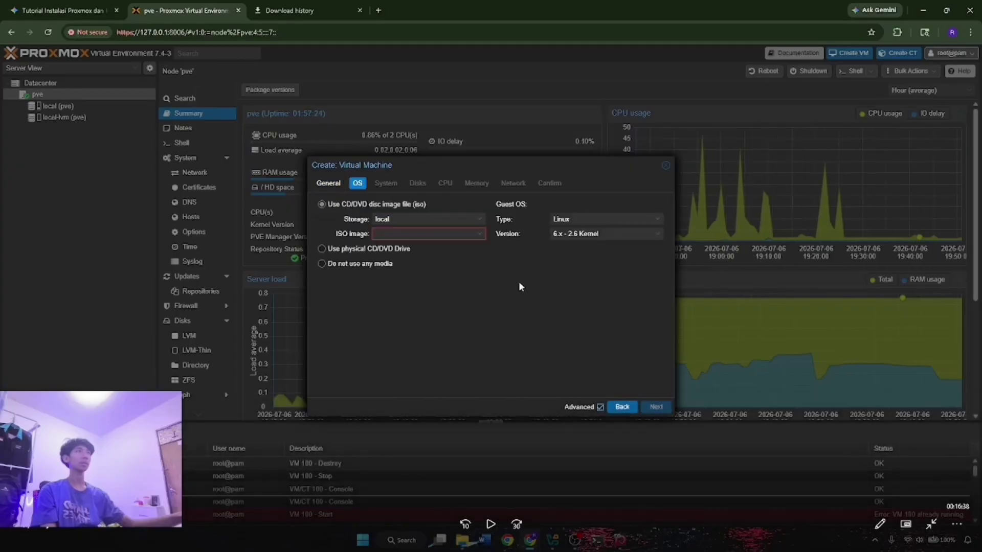
- Skip forward through the recording's System, Disks, Memory and Network pages to the Confirm summary of the virtual machine
key(Right)
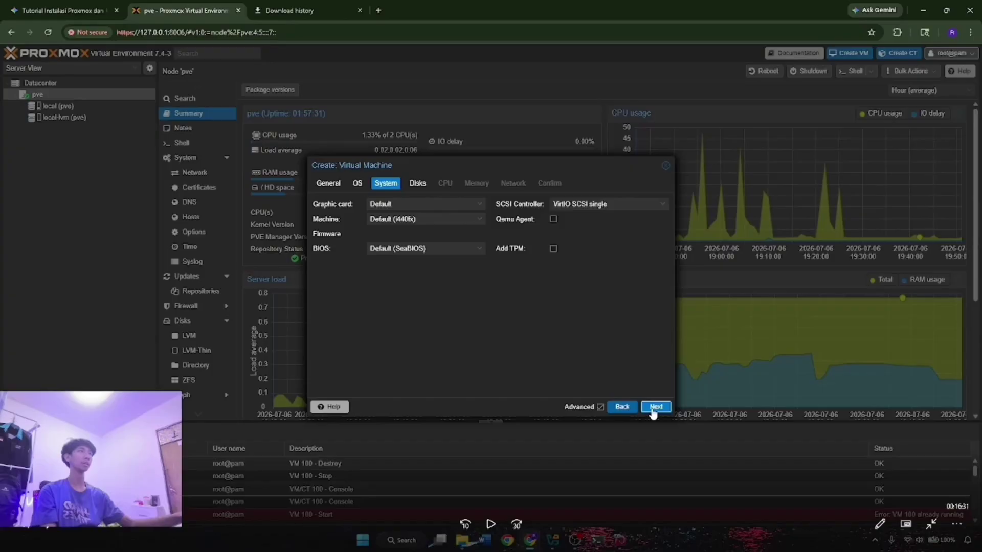
key(Right)
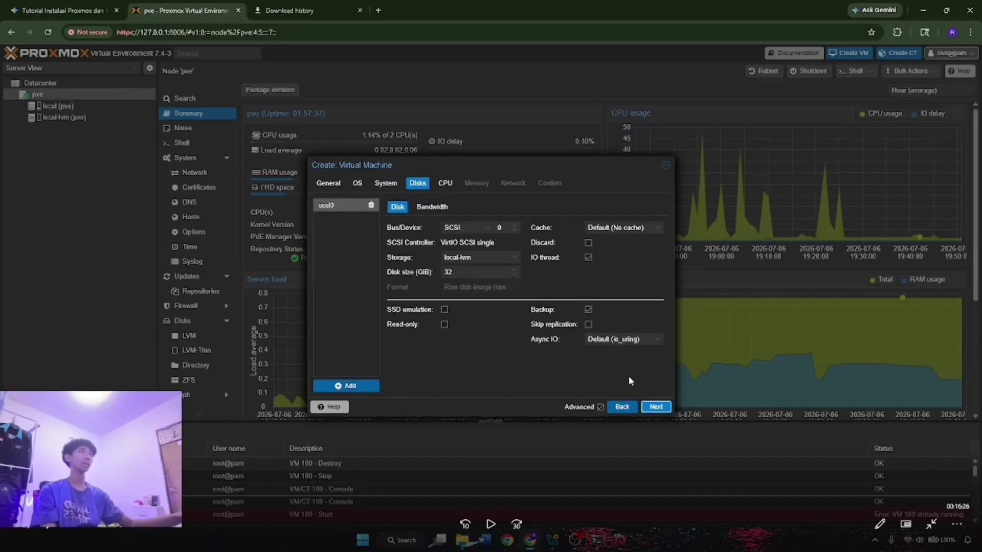
key(Right)
key(Right)
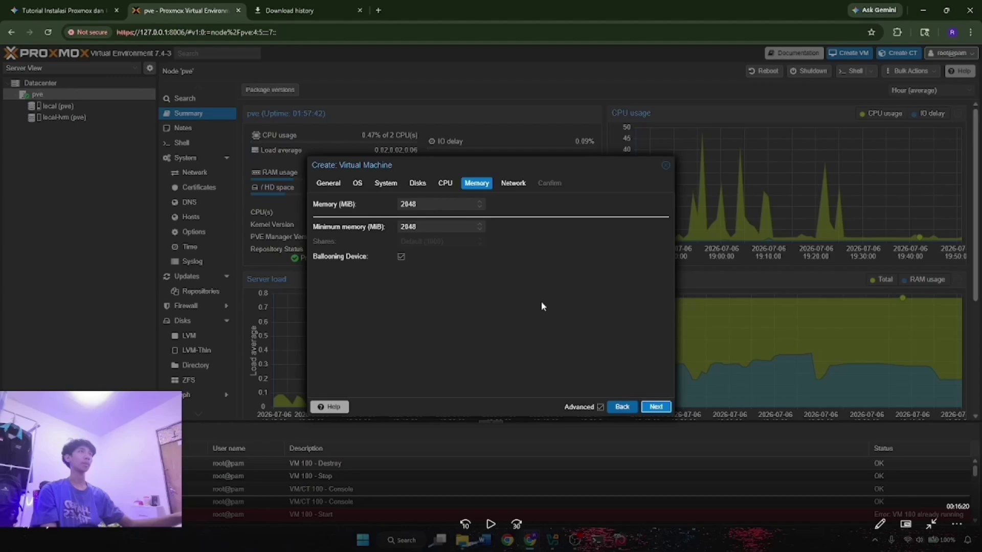
key(Right)
key(Right)
key(Right)
key(Right)
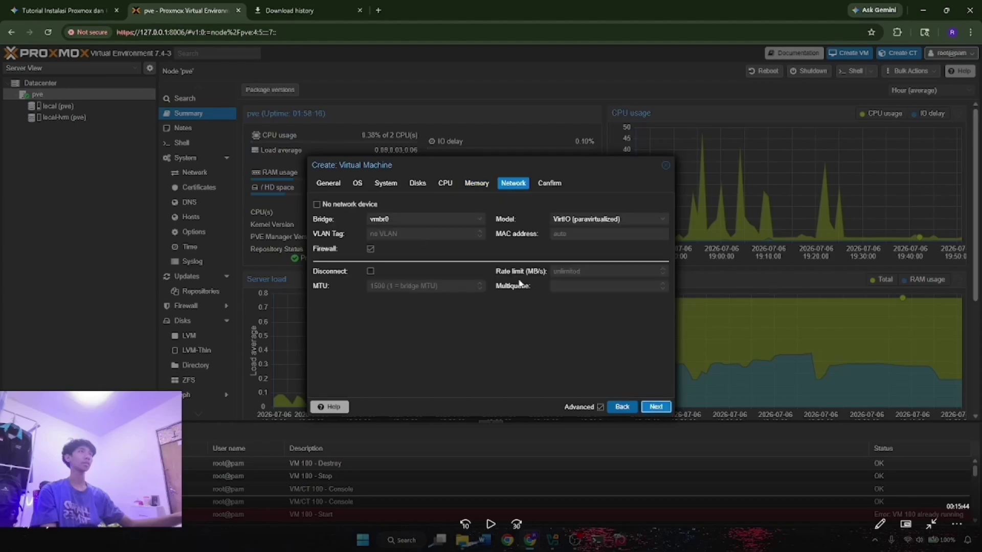
key(Right)
key(Right)
key(Right)
key(Right)
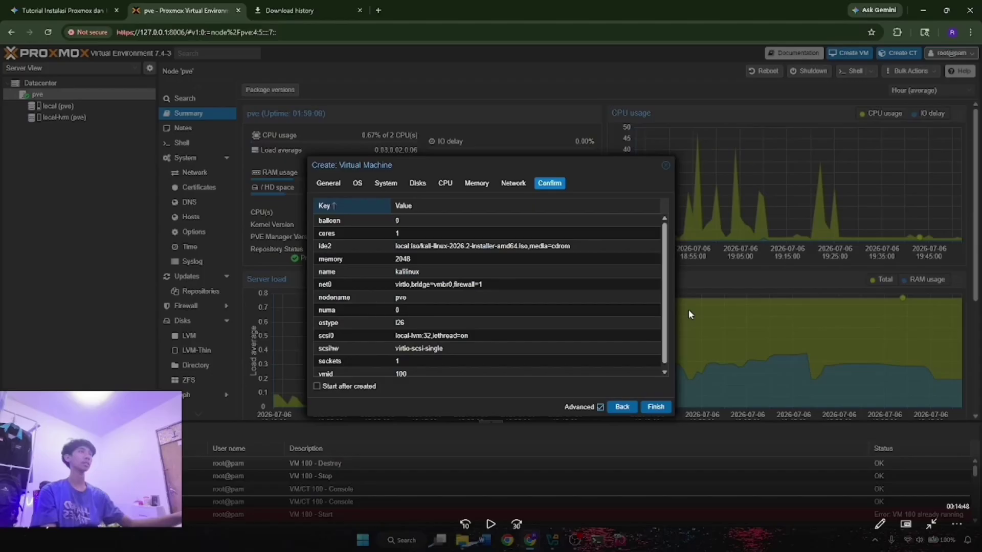
- Skim the recording from the virtual machine's hardware and processor settings through the Kali installer menu to the domain name page
key(Right)
key(Right)
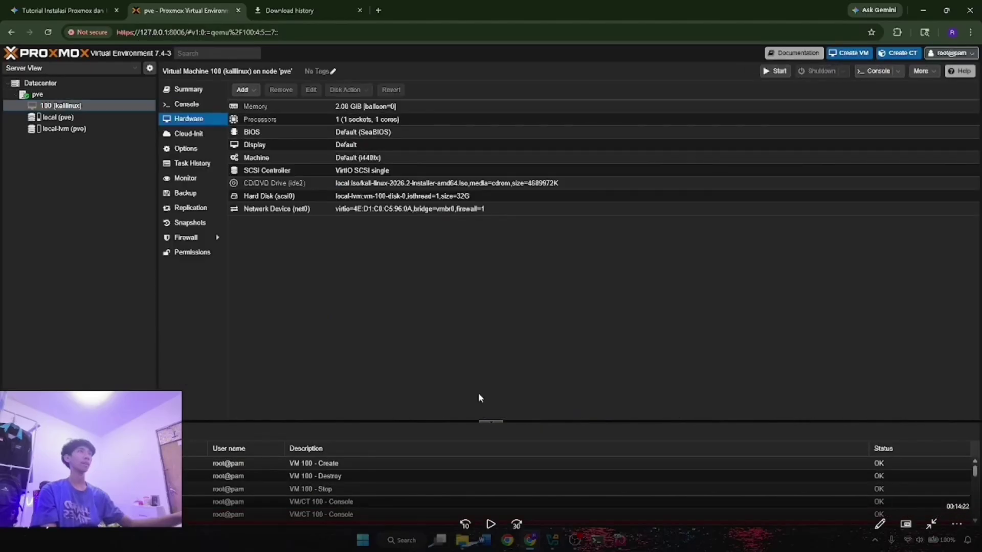
click(200, 495)
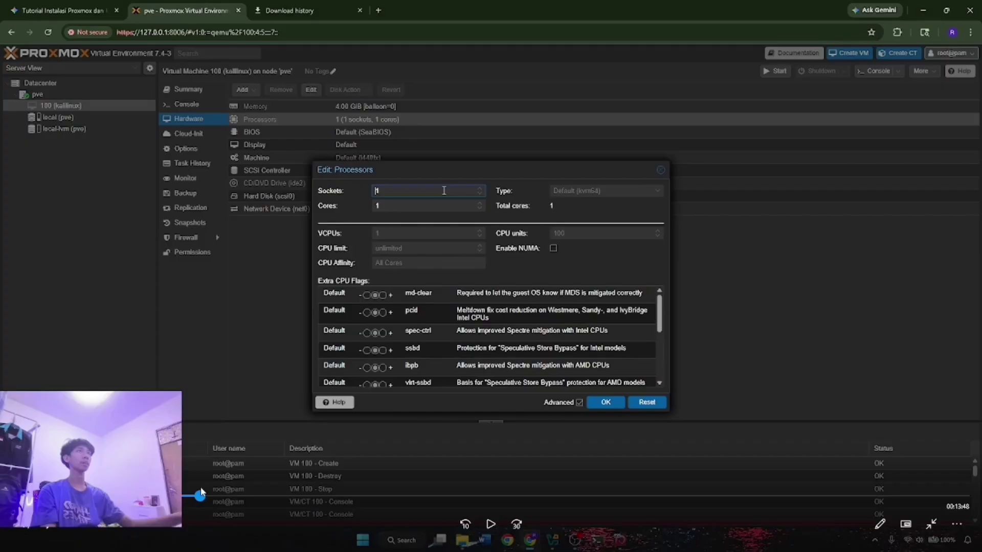
drag(201, 492, 225, 497)
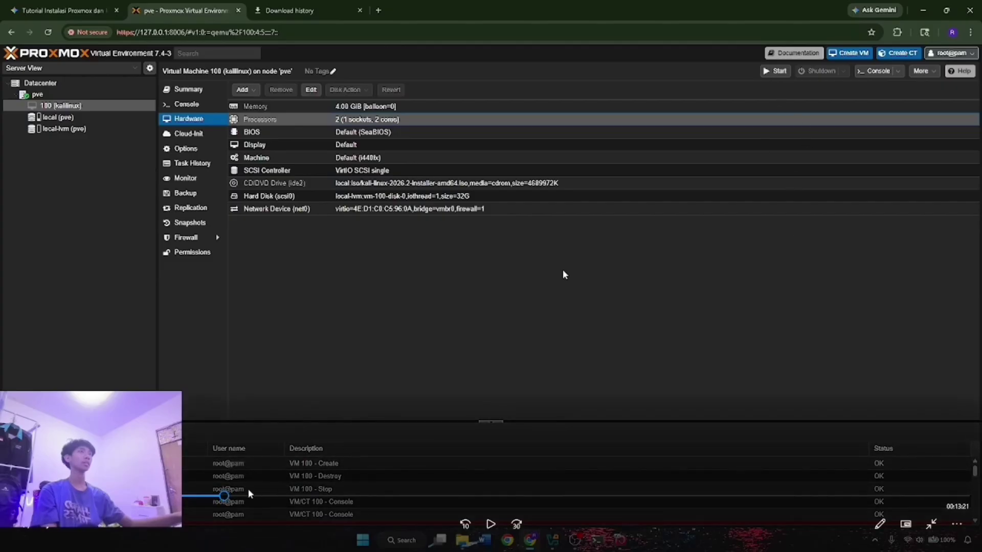
drag(225, 497, 248, 501)
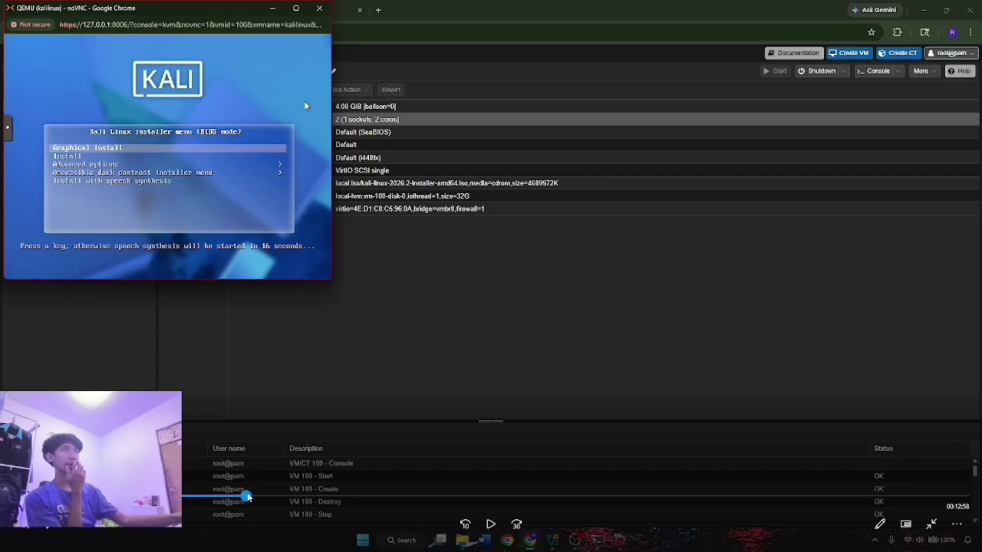
drag(247, 495, 354, 502)
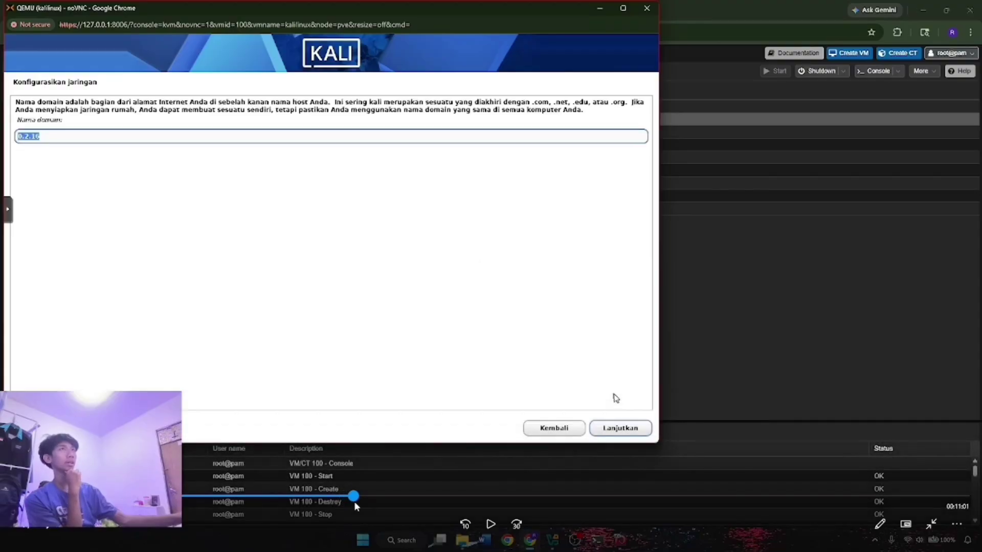
- Skip the recording forward through the Kali installer's time zone, partitioning and software installation to its end, and minimize the player and Videos folder
drag(355, 502, 404, 507)
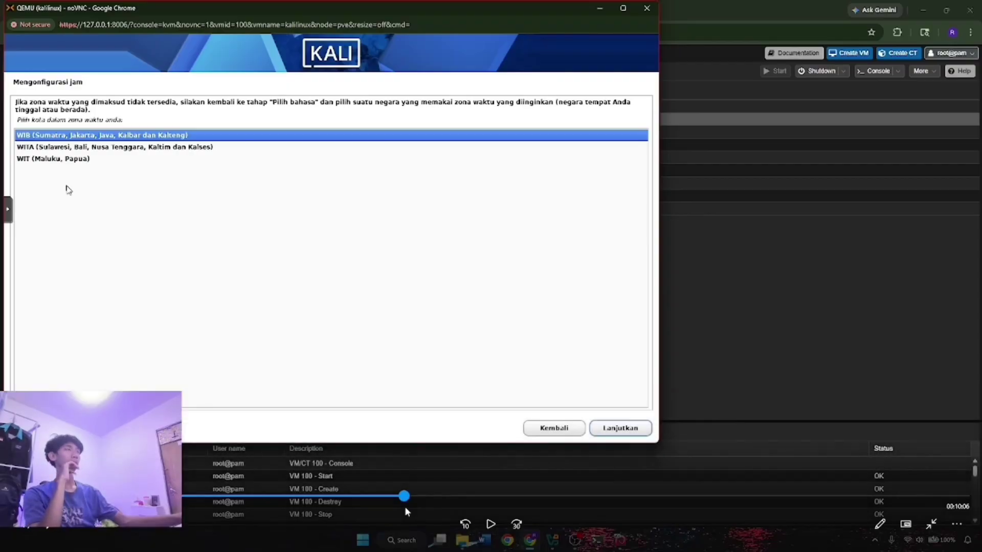
drag(407, 509, 463, 504)
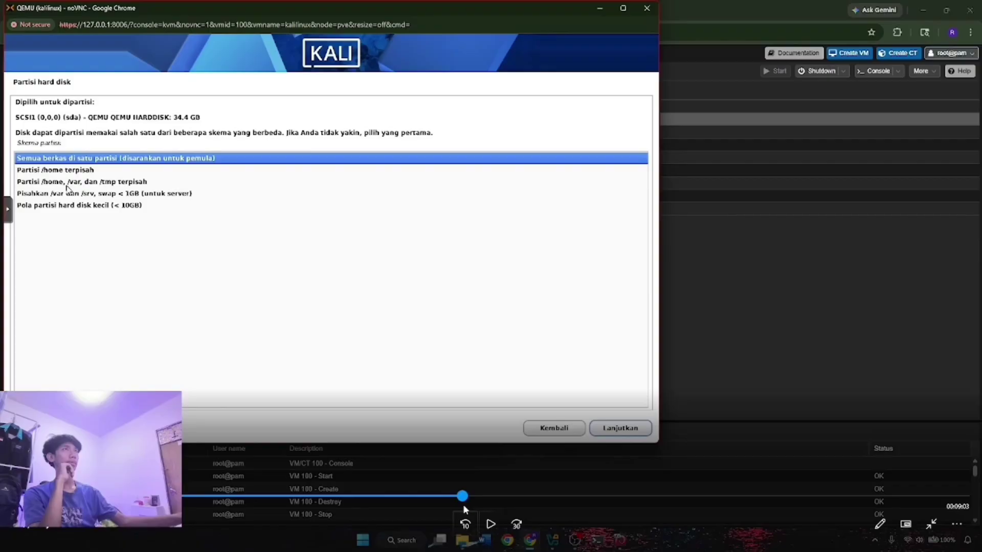
drag(462, 504, 965, 496)
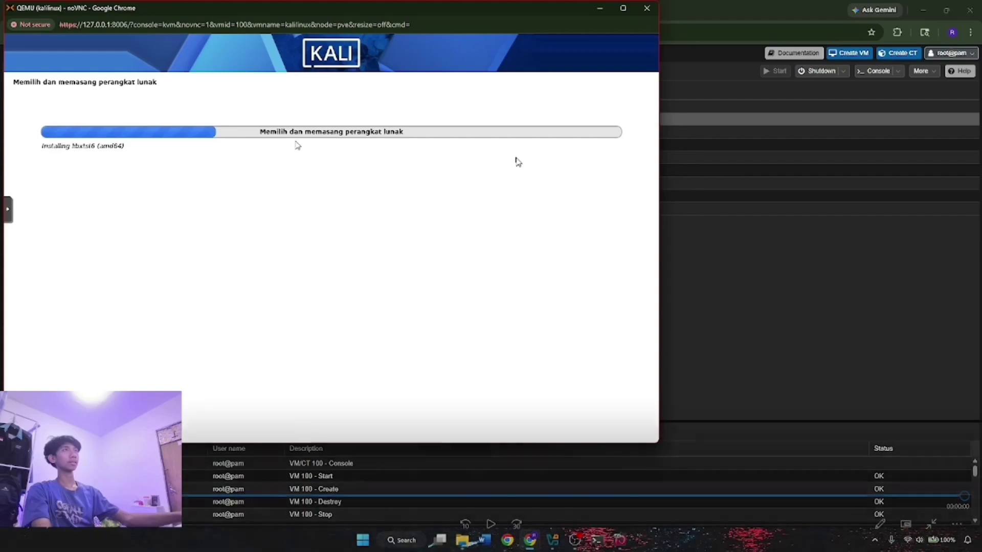
click(919, 7)
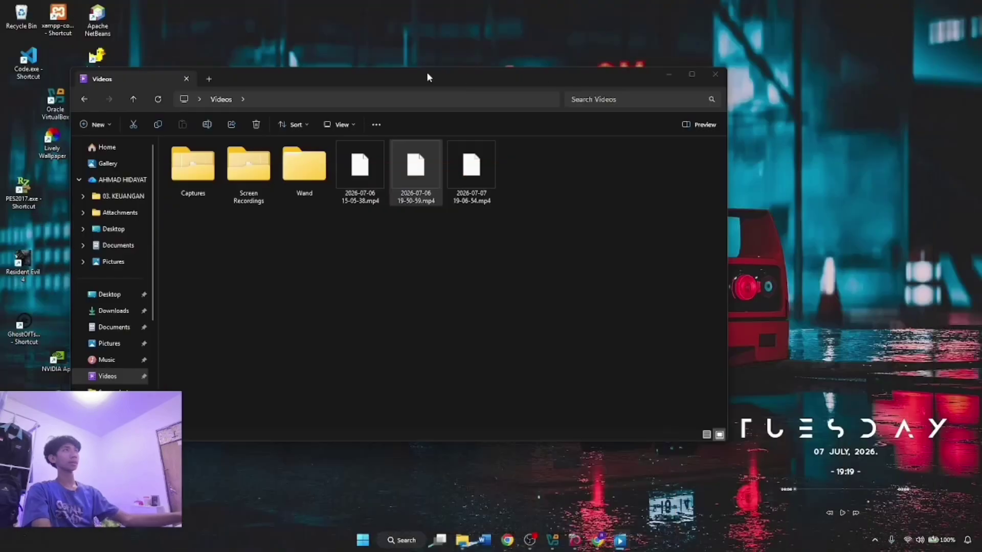
click(668, 74)
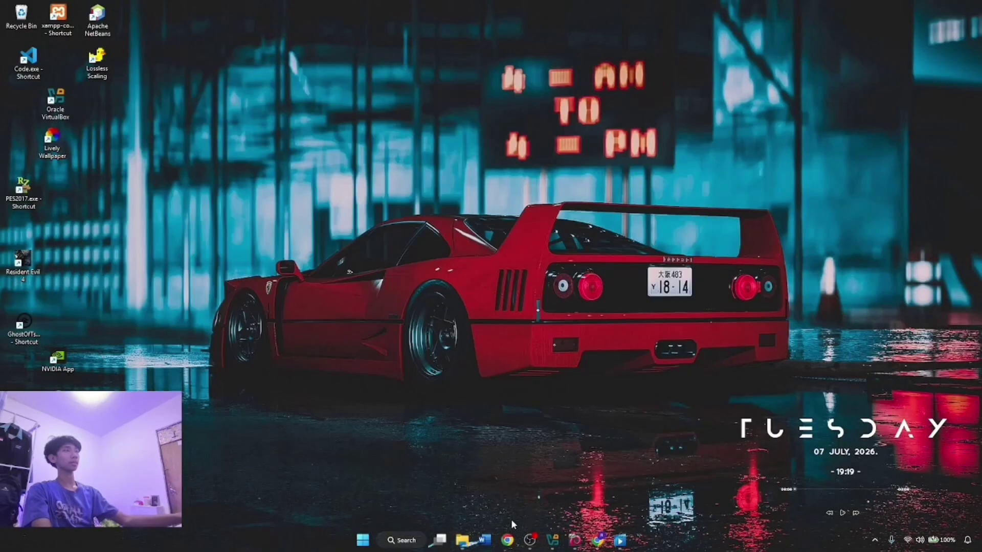
- View the running proxmox machine's console in VirtualBox, minimize it, and switch to the Proxmox web interface in Chrome
mouse_move(575, 540)
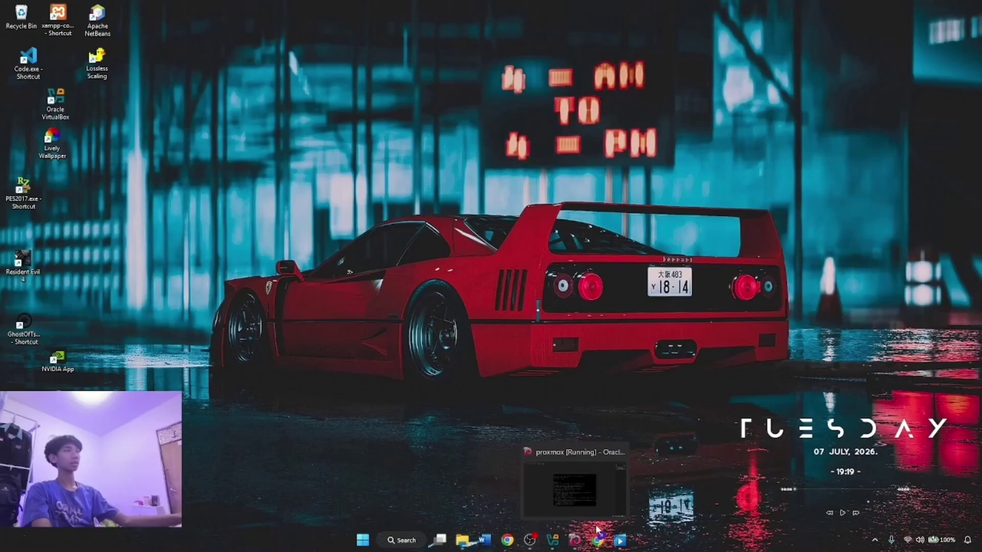
click(589, 498)
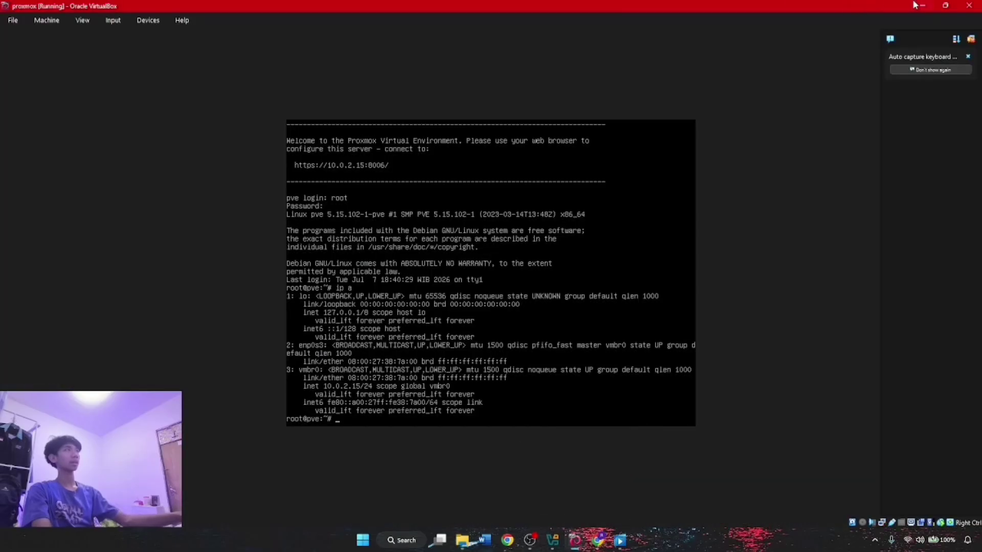
click(934, 4)
mouse_move(597, 540)
click(597, 489)
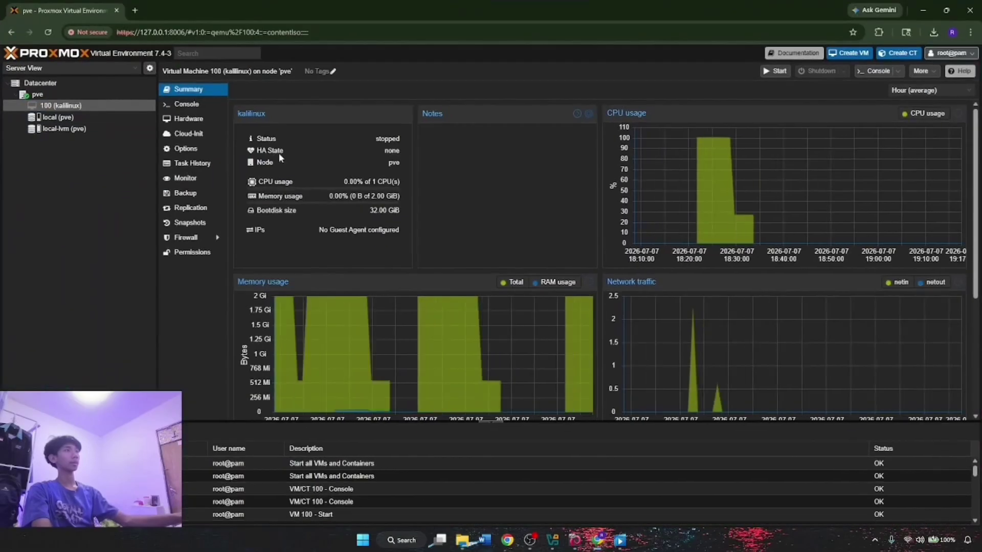
- Search the web for "kali linux 2023 download" in a new browser tab
key(ctrl+t)
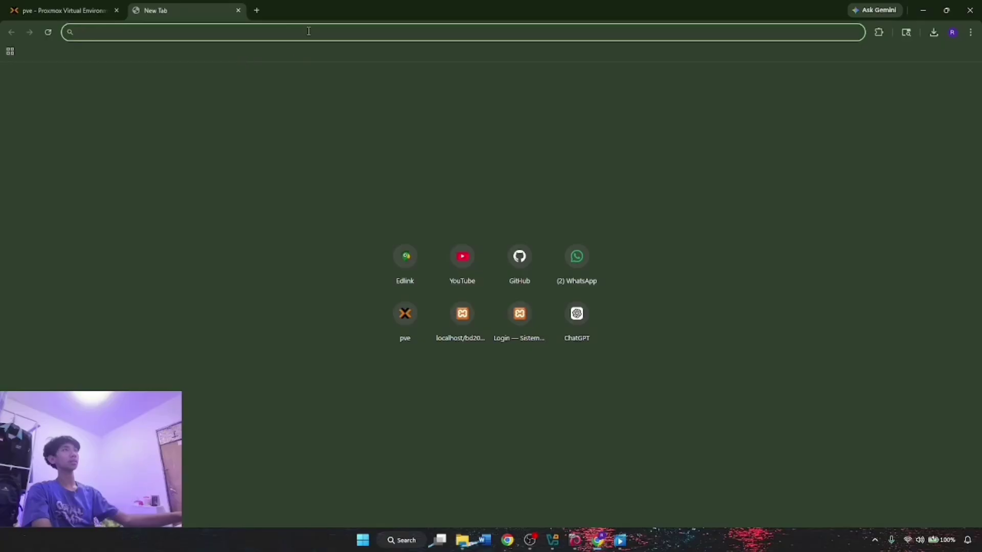
text(k)
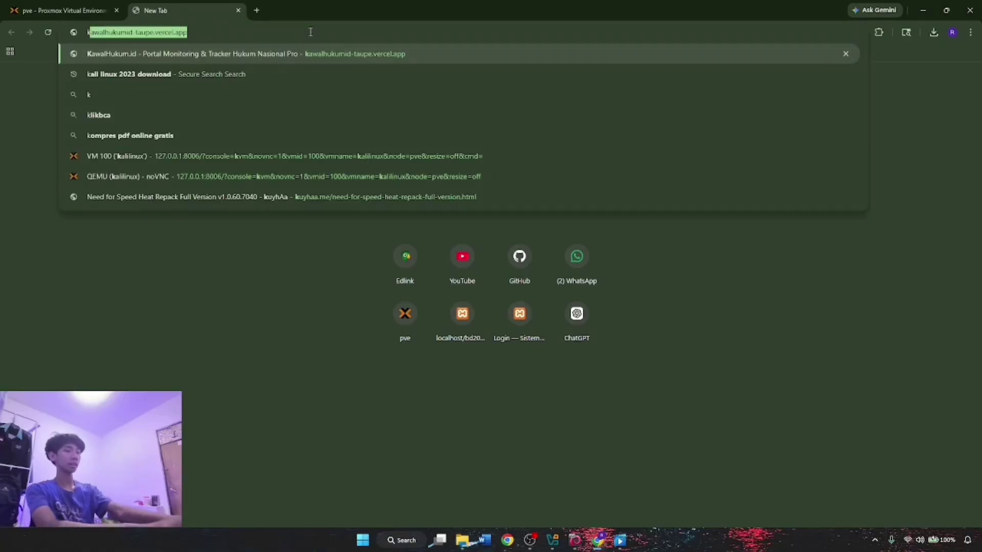
text(ali)
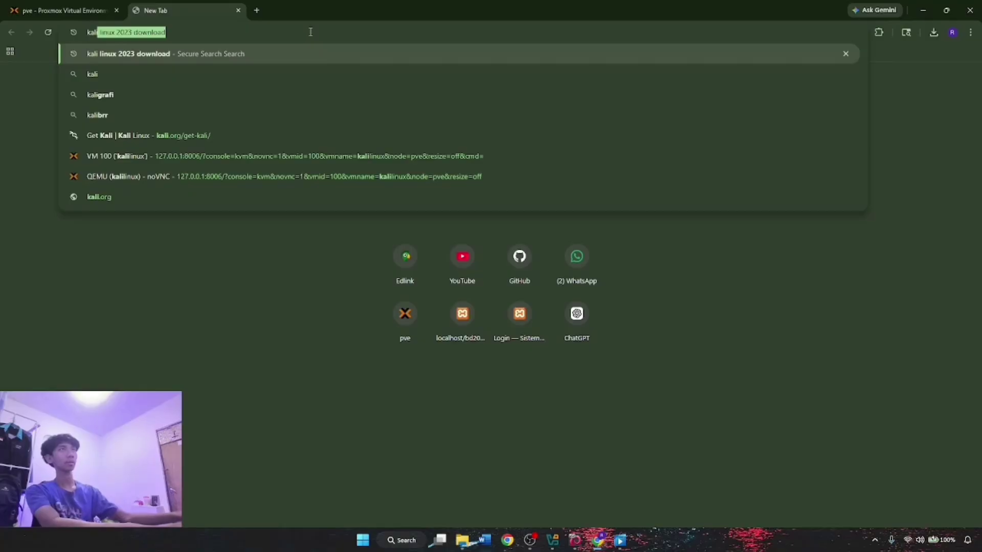
text( linux)
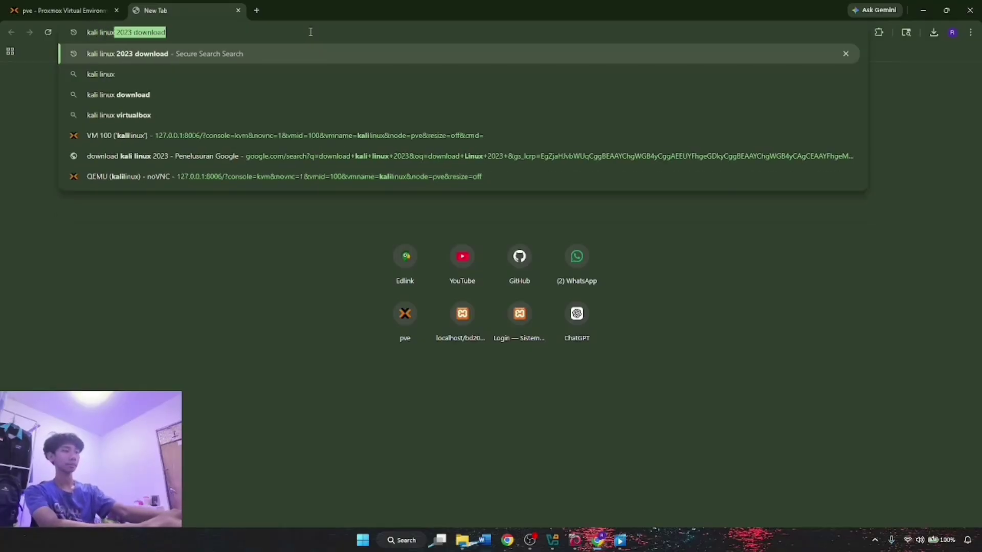
key(Return)
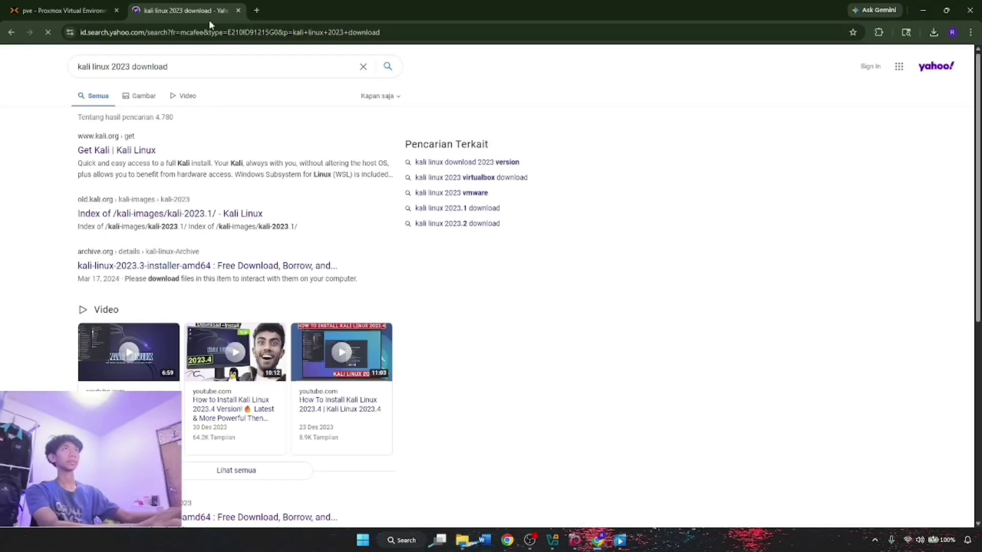
- Show the image results, enlarge the laptop picture of the Kali Linux desktop, and close its preview
click(136, 97)
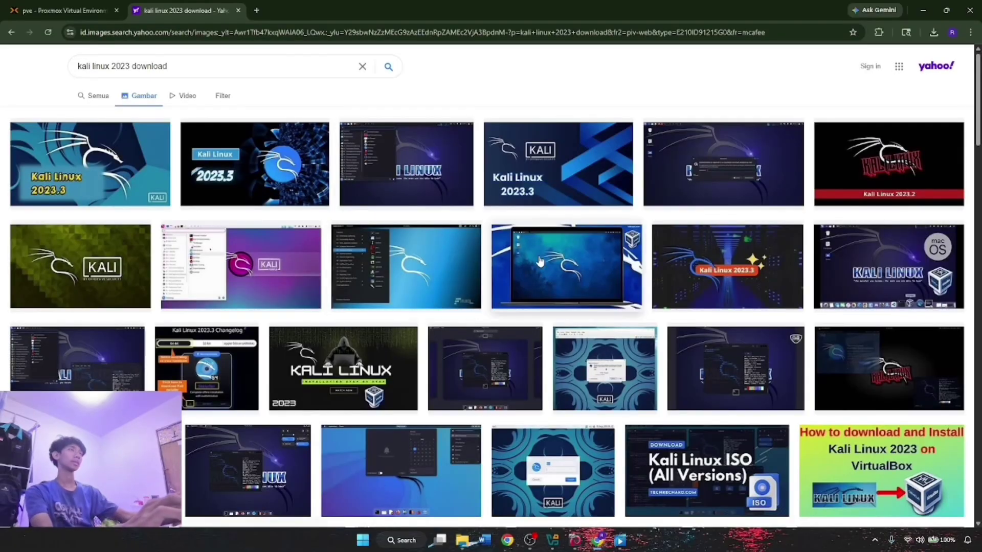
click(540, 261)
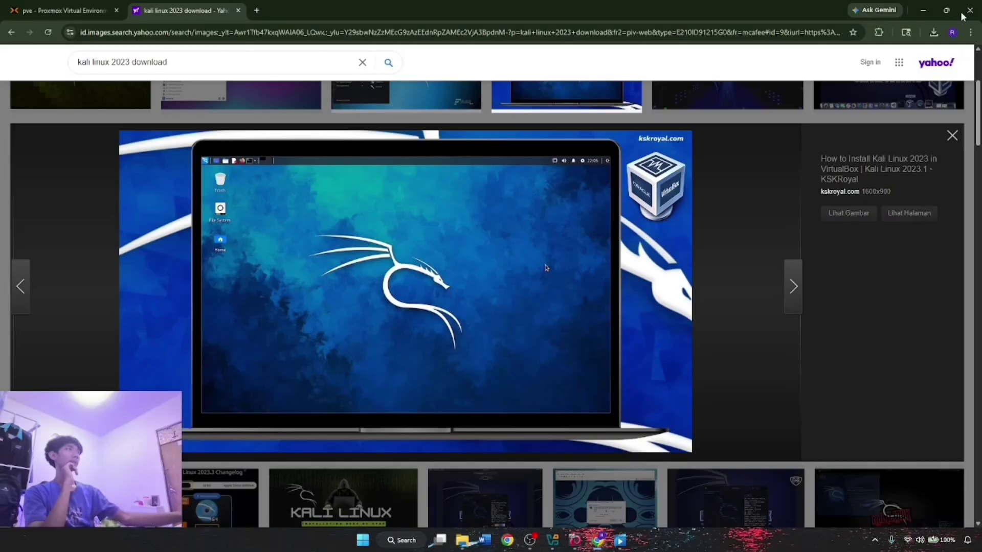
click(952, 135)
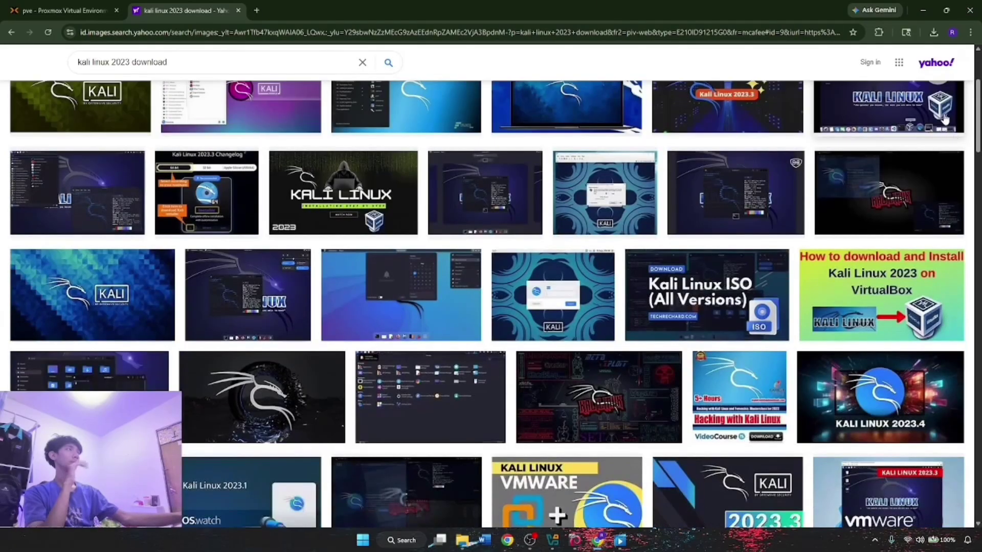
- Look again at the image results in Chrome and the proxmox machine's console in VirtualBox, minimizing both windows
key(super+d)
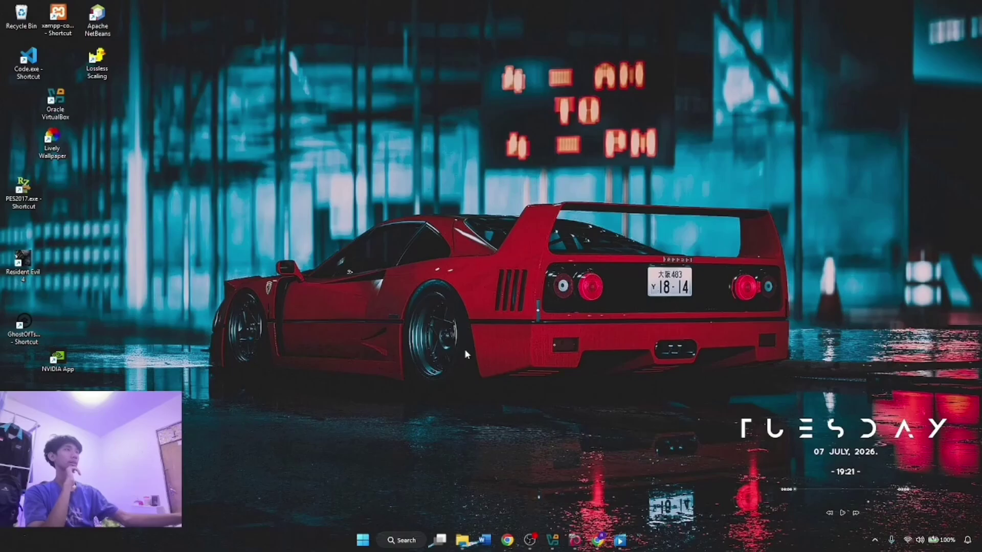
mouse_move(598, 541)
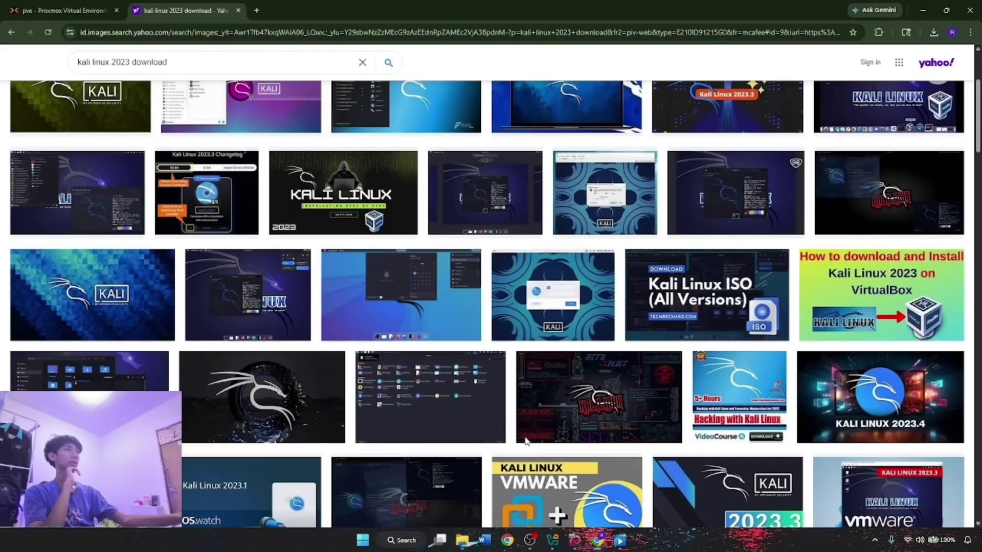
click(598, 494)
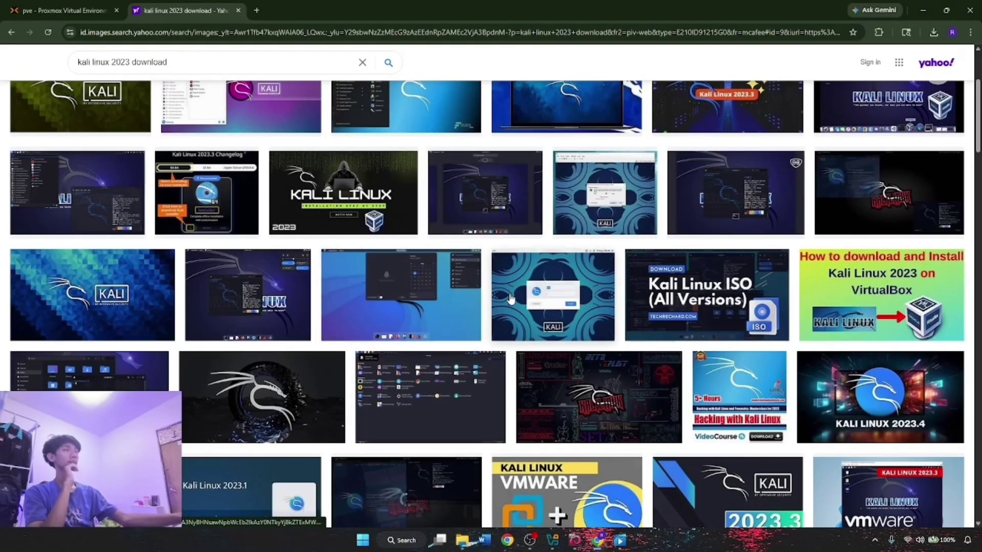
click(923, 10)
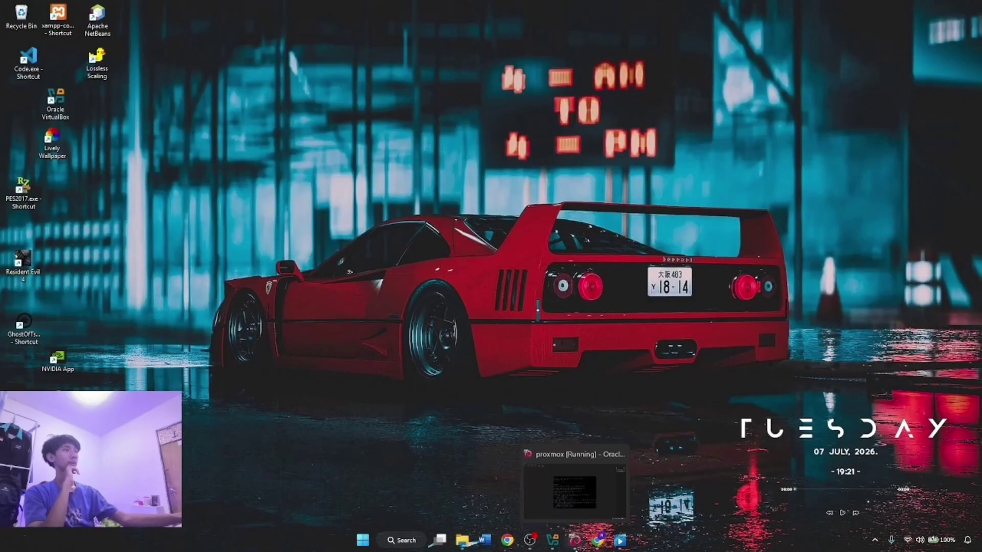
click(575, 540)
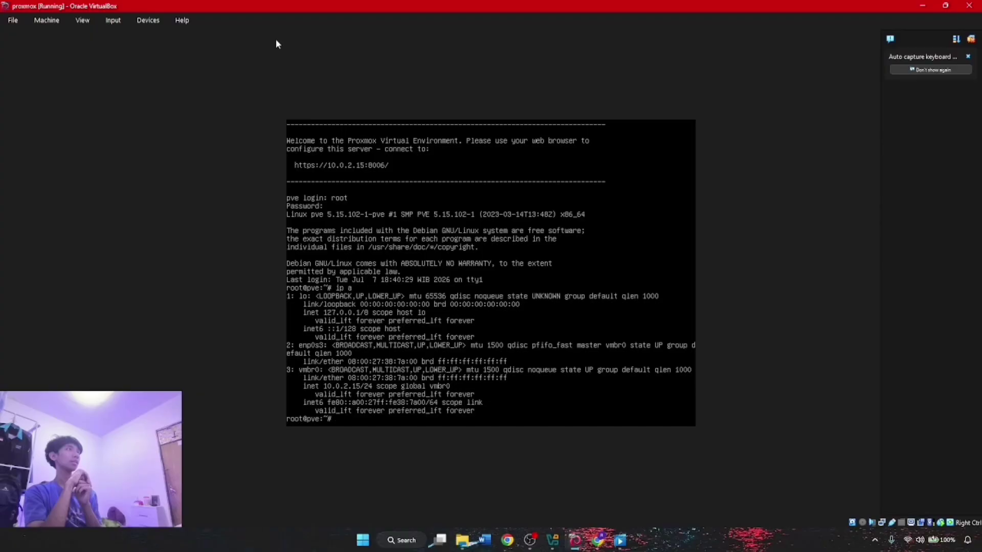
click(923, 6)
- Inspect the optical drive's disk image choices in the proxmox machine's Storage settings in VirtualBox Manager, close the settings unchanged, and minimize the manager
mouse_move(552, 540)
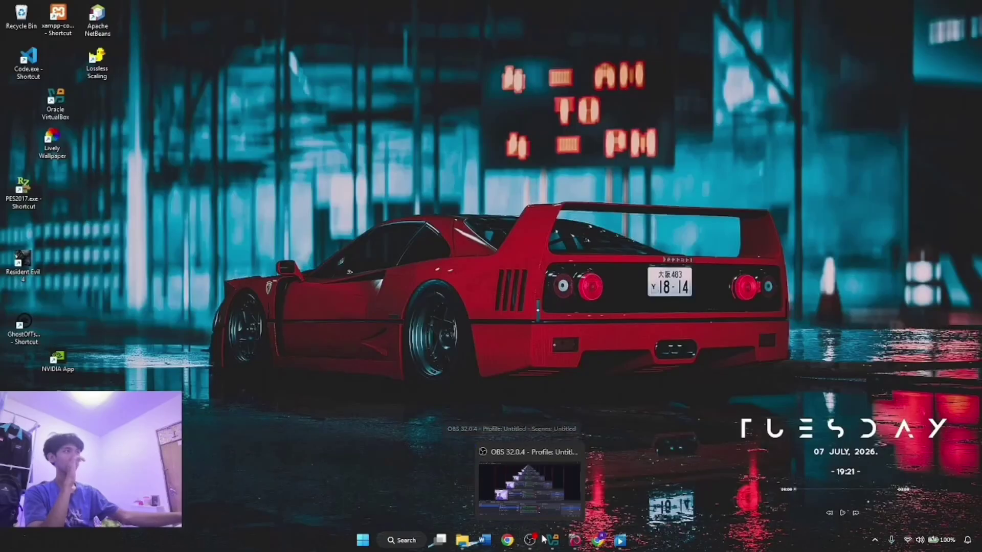
click(552, 540)
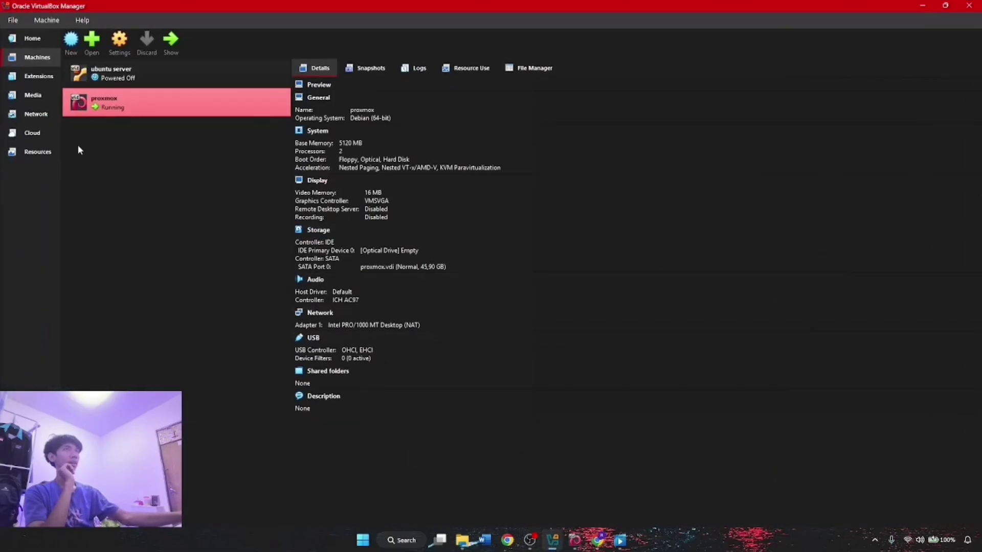
right_click(95, 110)
click(327, 232)
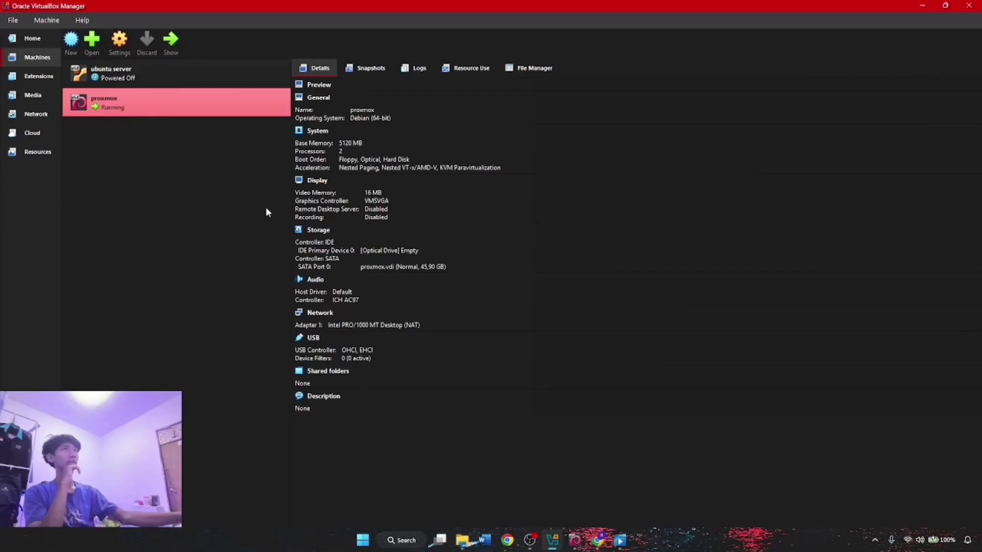
click(331, 245)
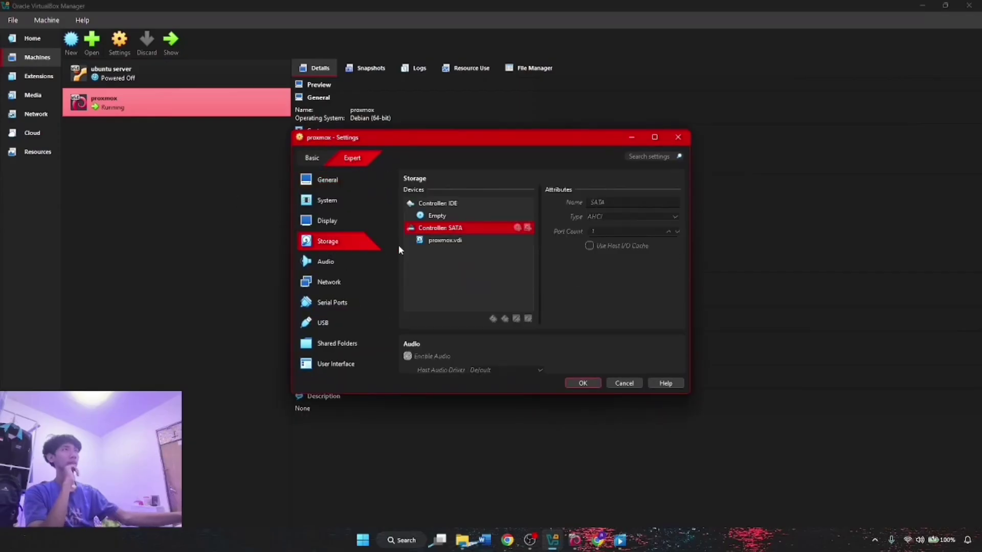
click(448, 244)
click(457, 219)
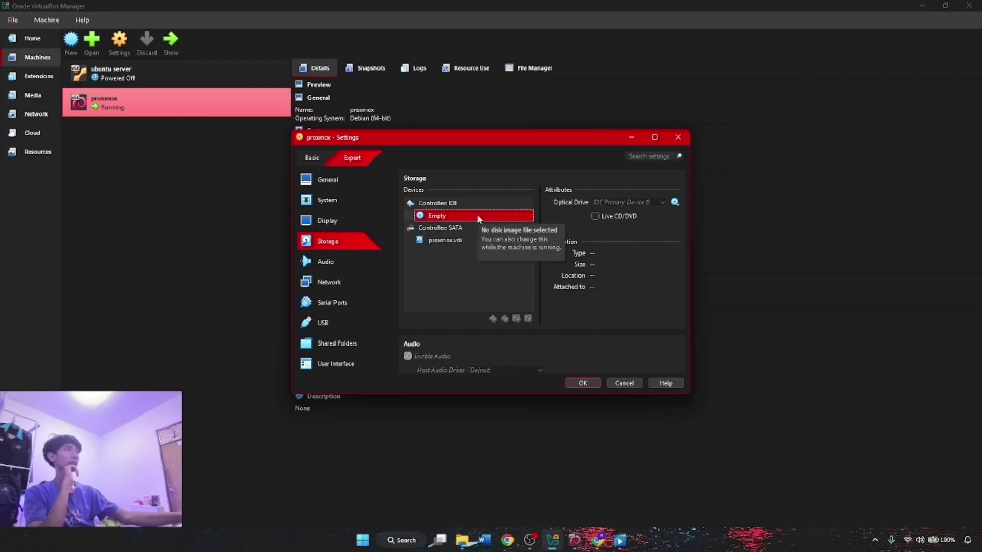
click(673, 202)
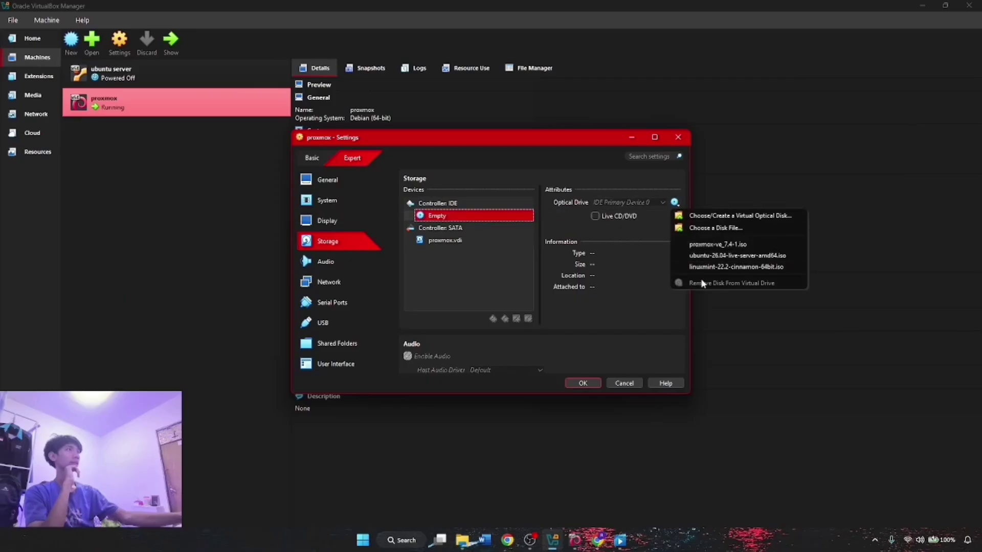
click(678, 137)
click(678, 137)
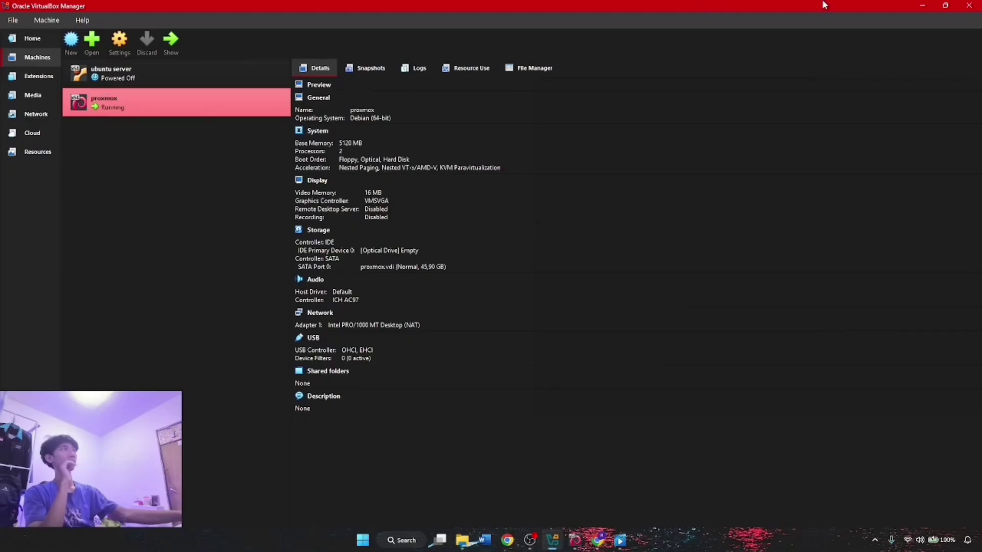
click(921, 5)
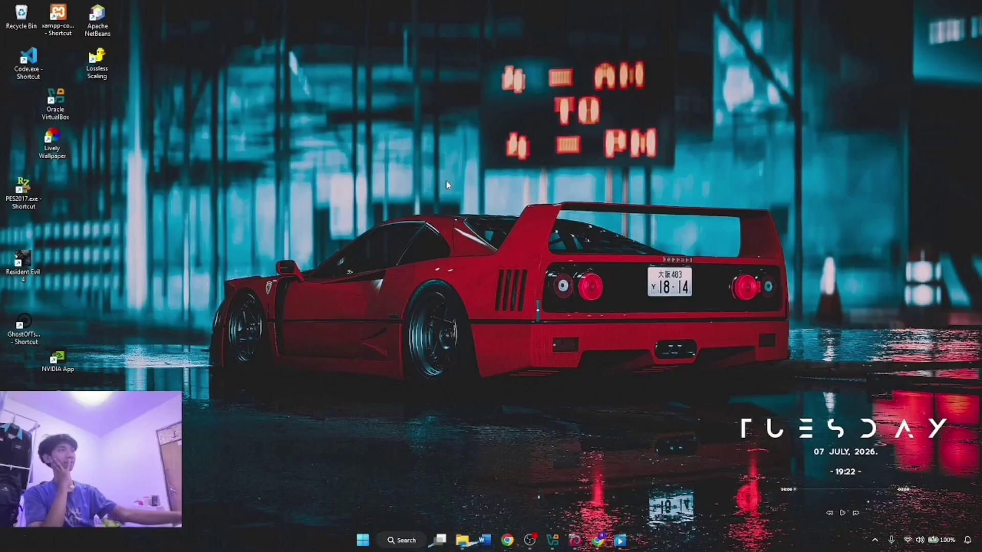
mouse_move(530, 540)
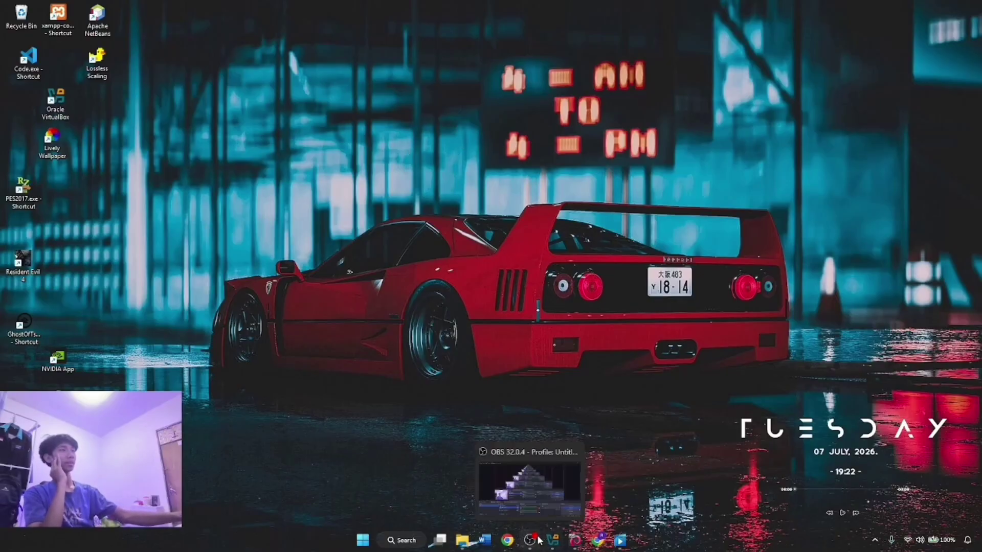